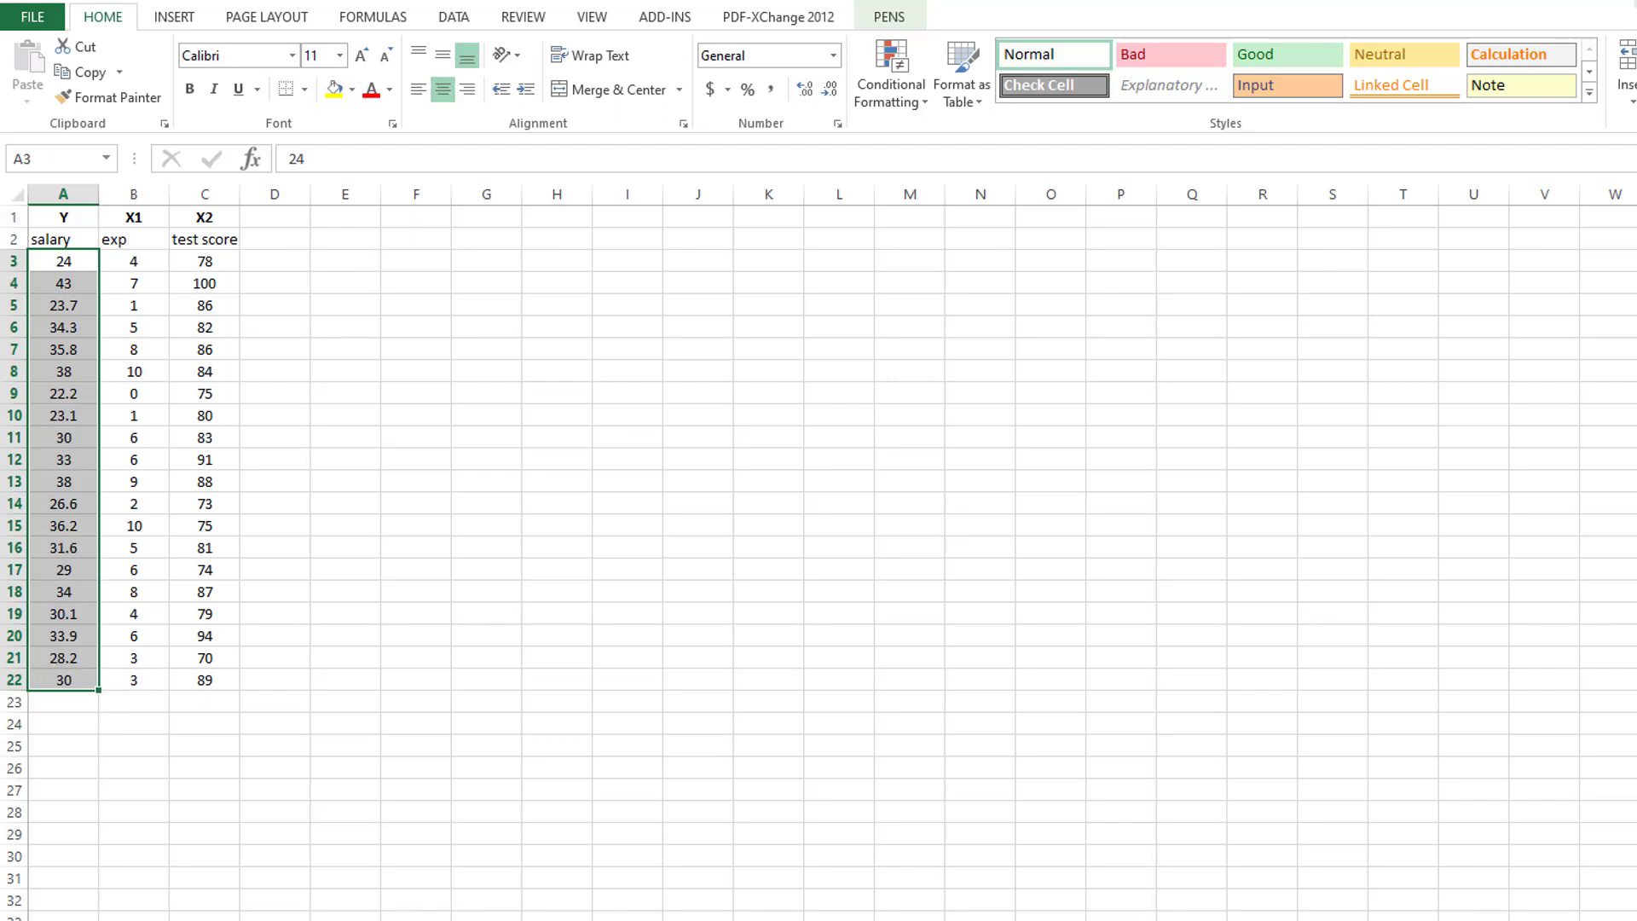
left_click(499, 482)
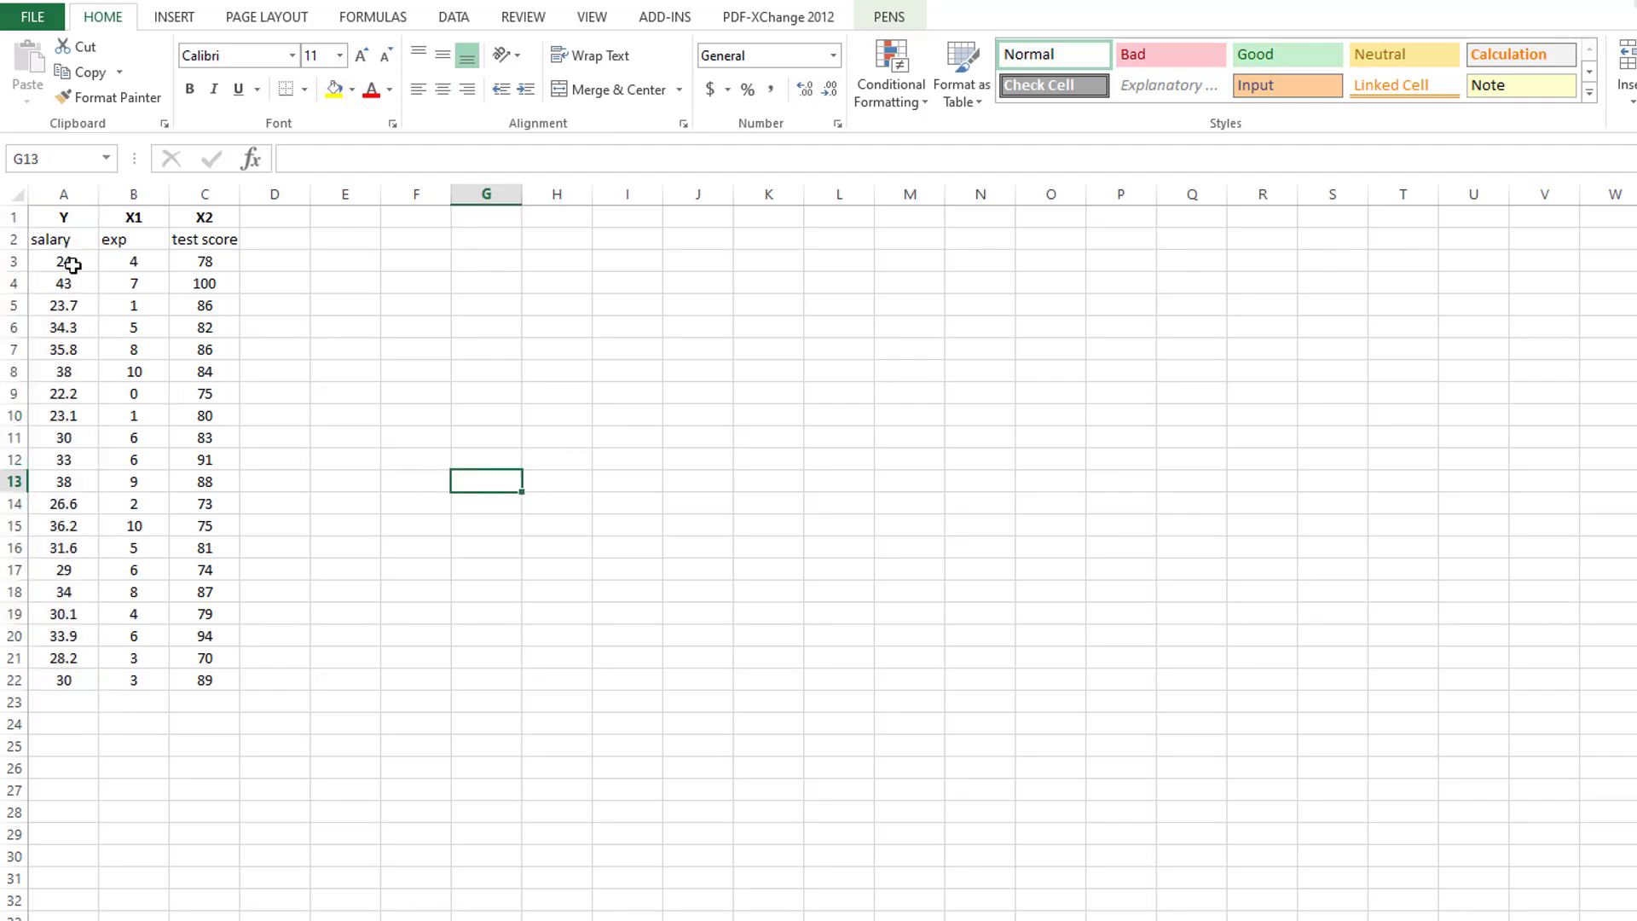
left_click(121, 239)
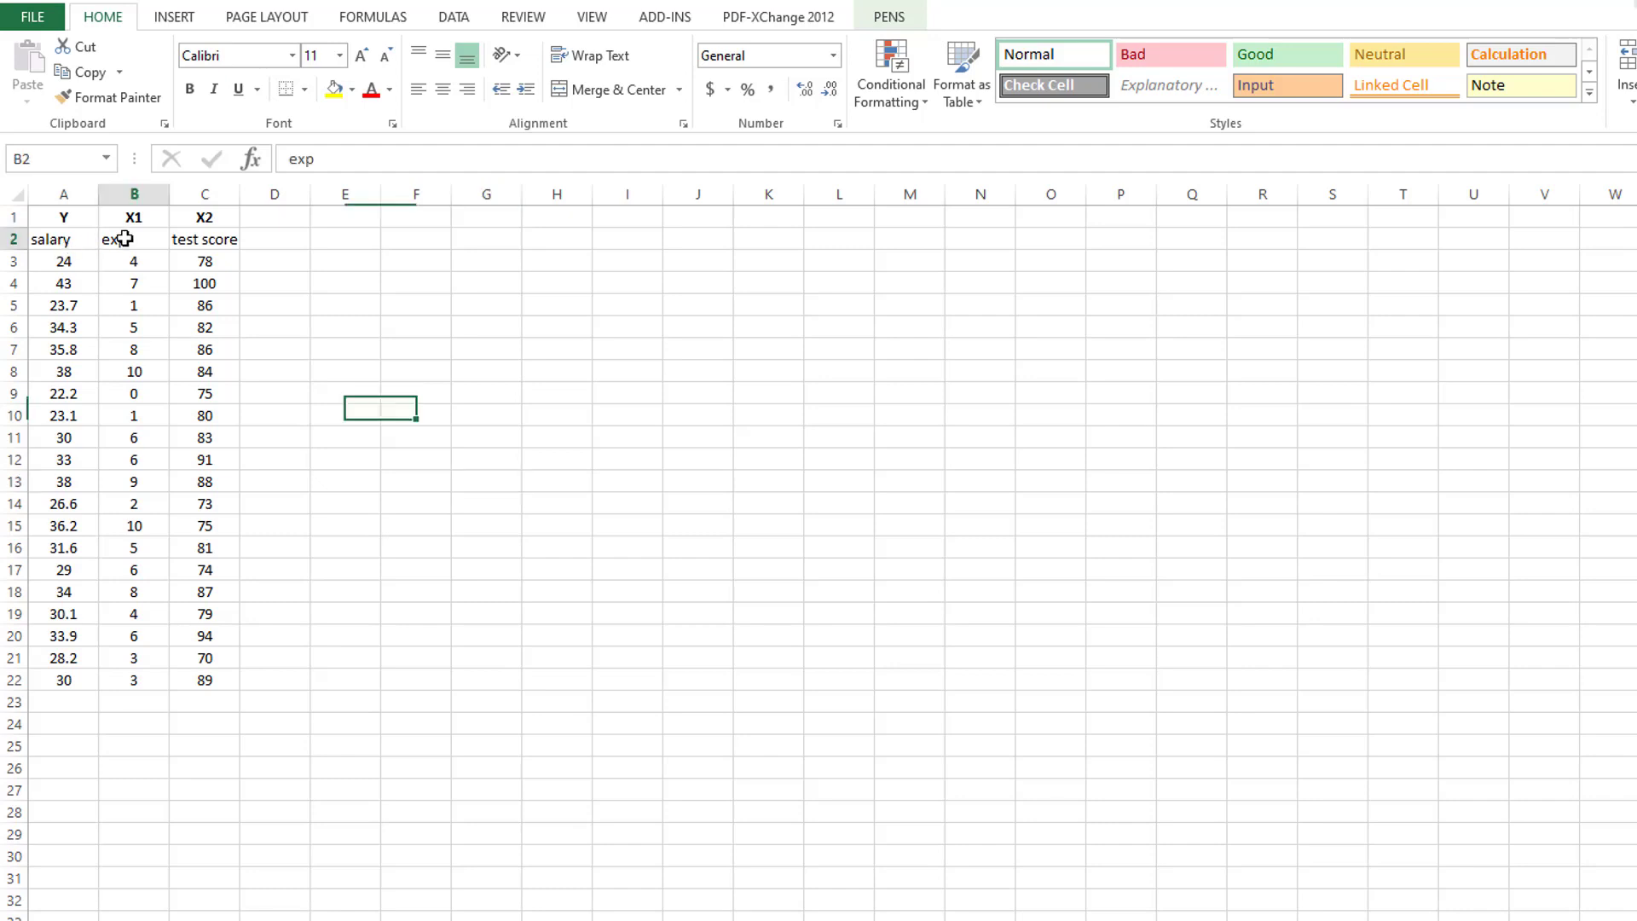
left_click(206, 243)
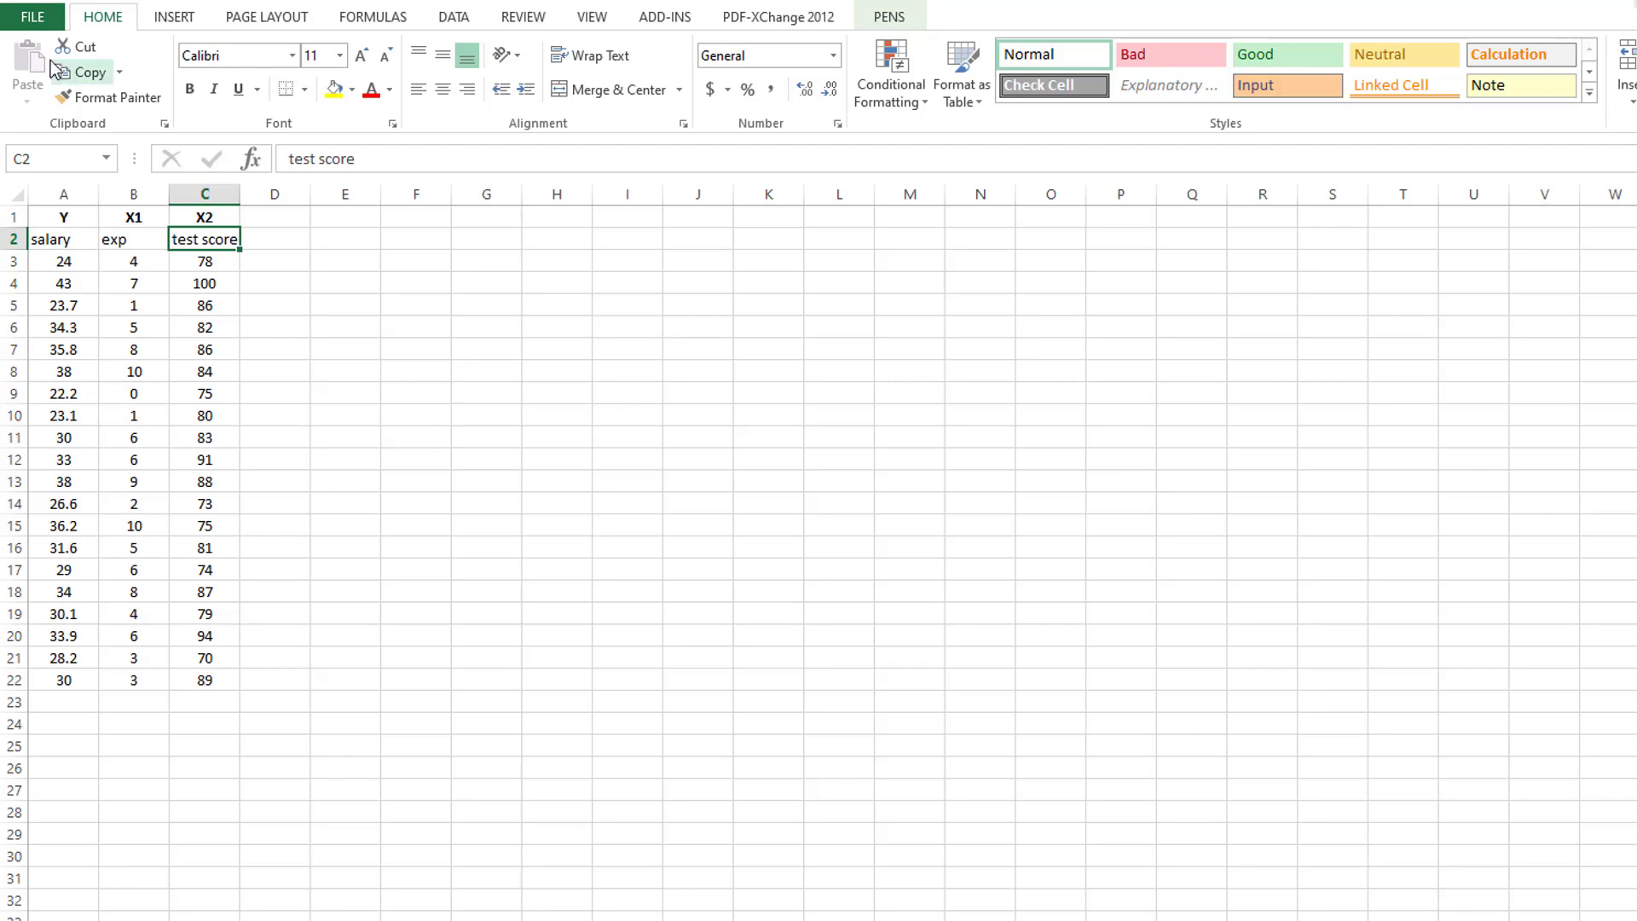
Open the Excel add-ins manager from the program options and apply the add-in selection with Analysis ToolPak enabled
left_click(26, 19)
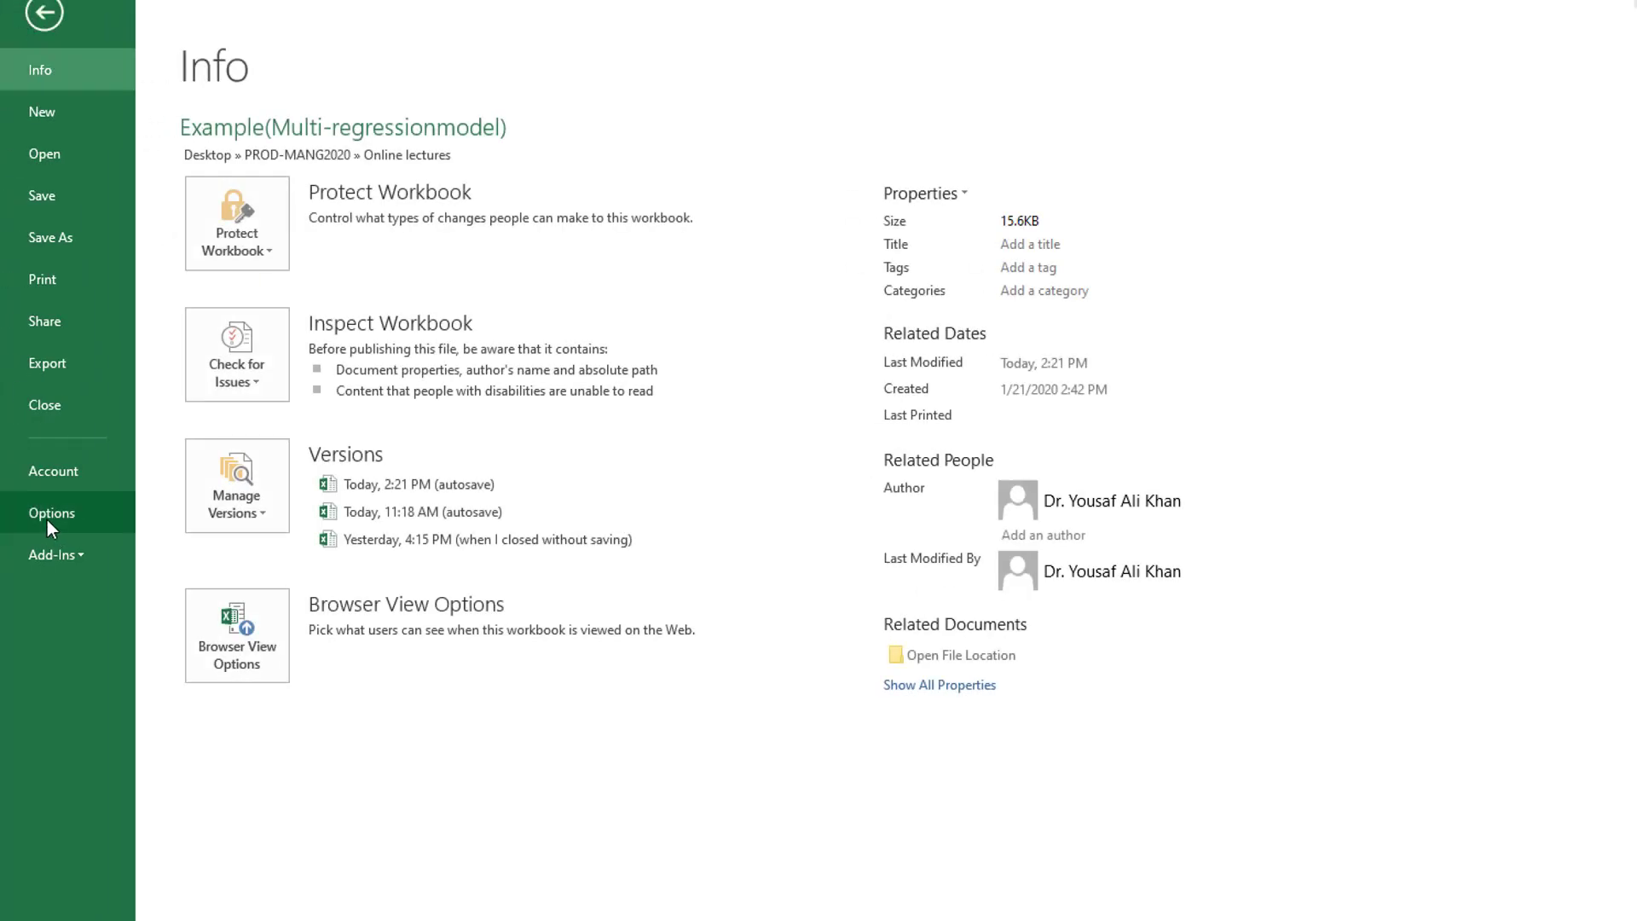
left_click(49, 514)
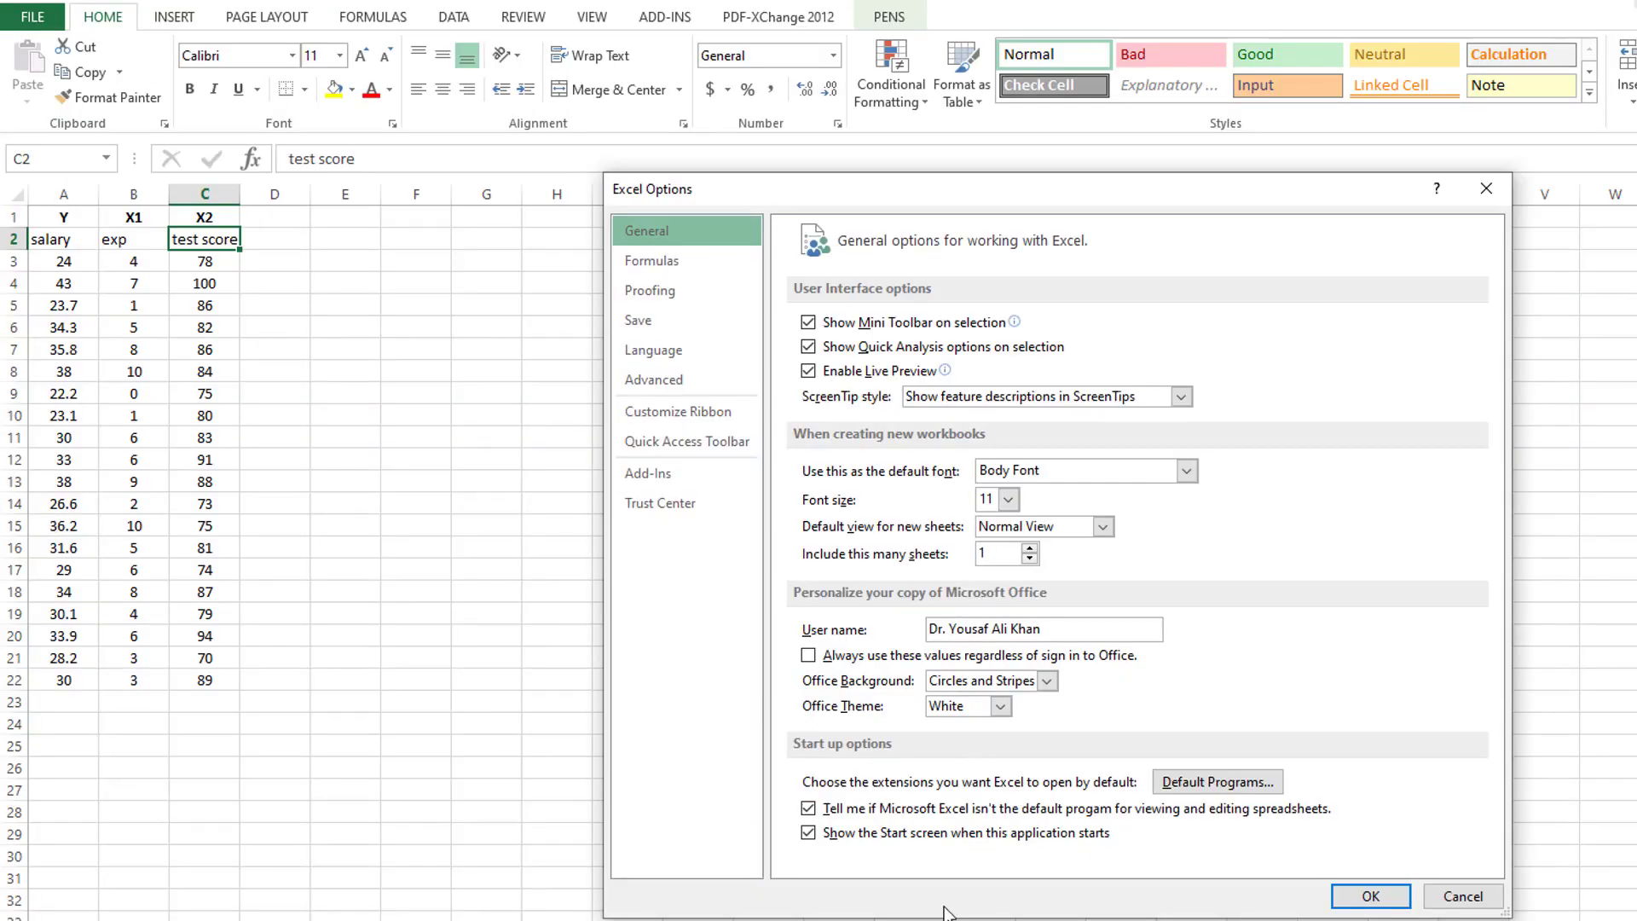
left_click(665, 474)
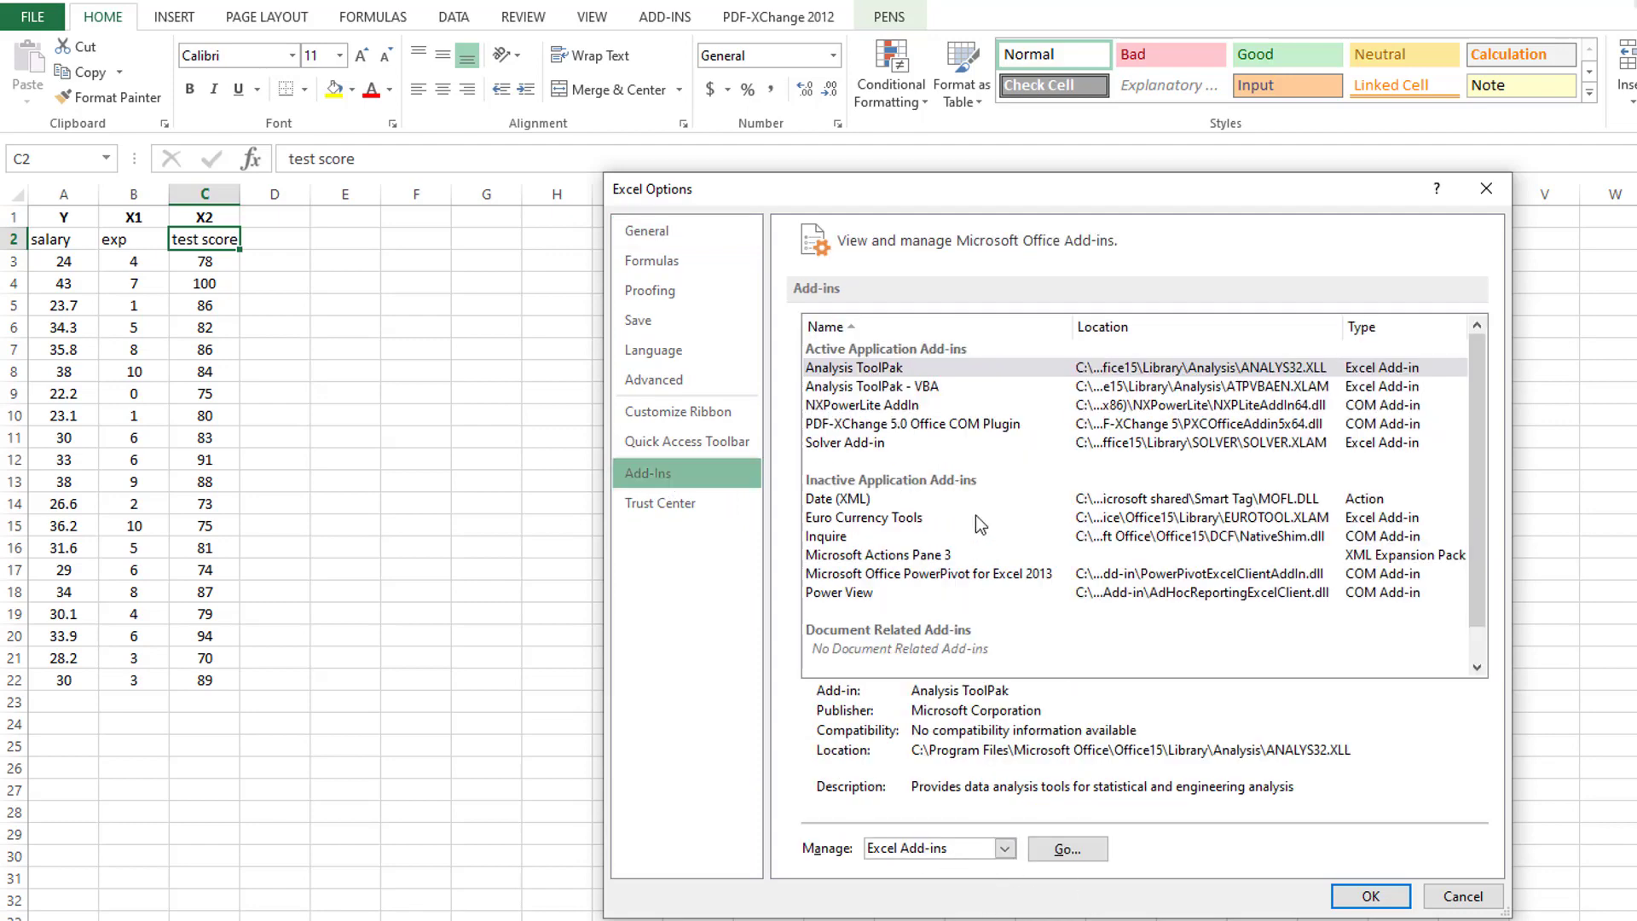
left_click_drag(1010, 191, 745, 155)
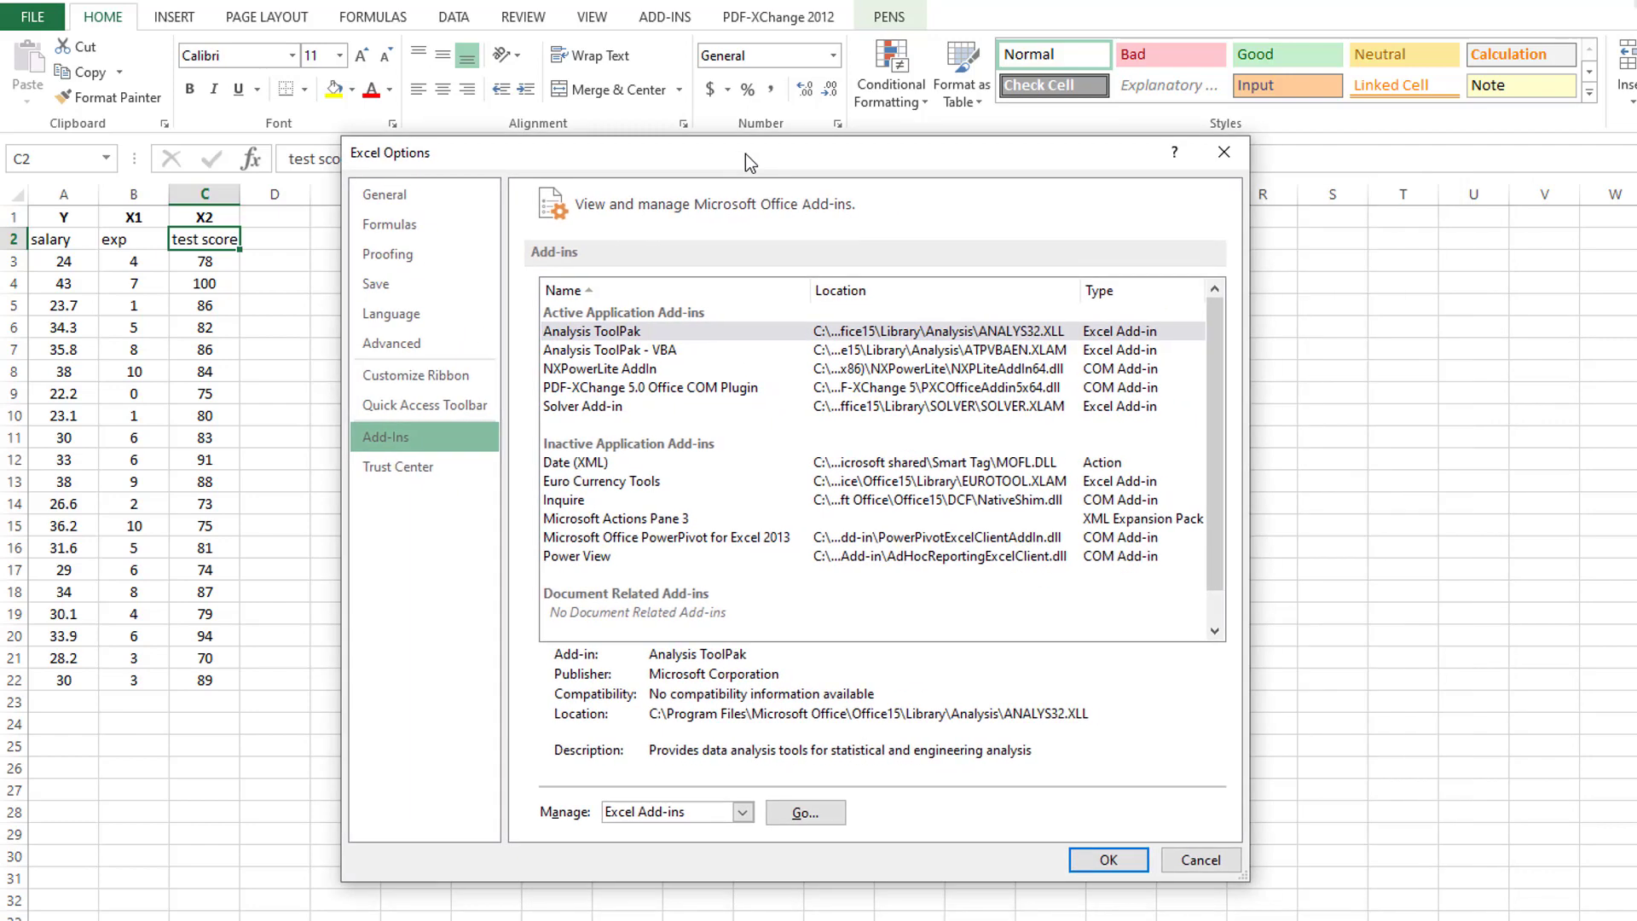
left_click(800, 812)
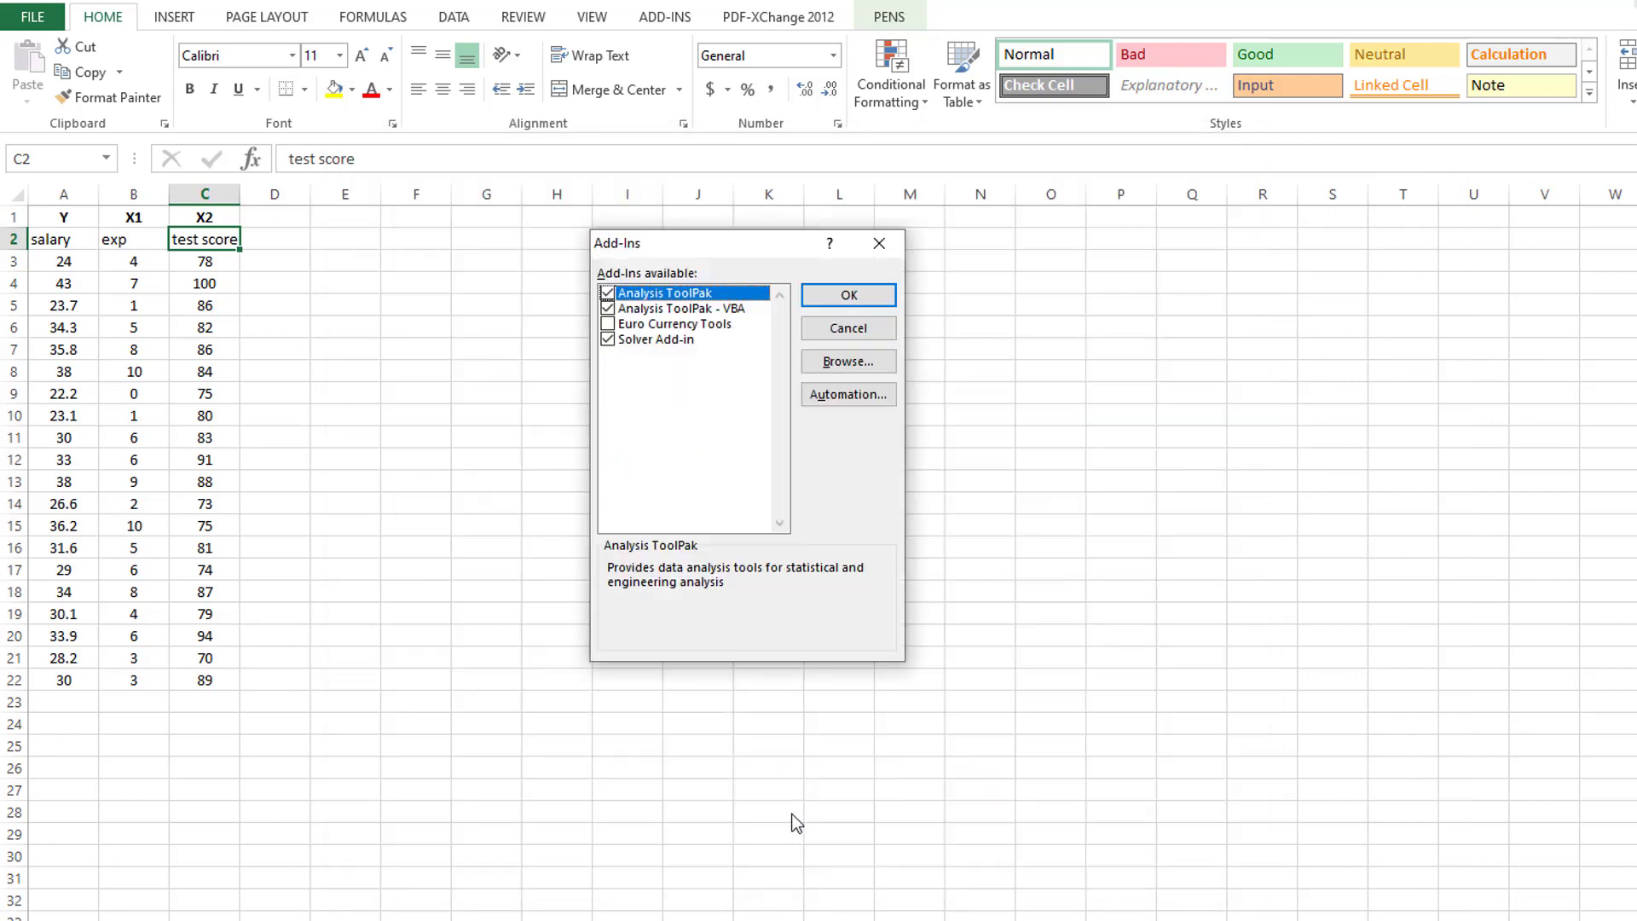
left_click(609, 308)
left_click(844, 298)
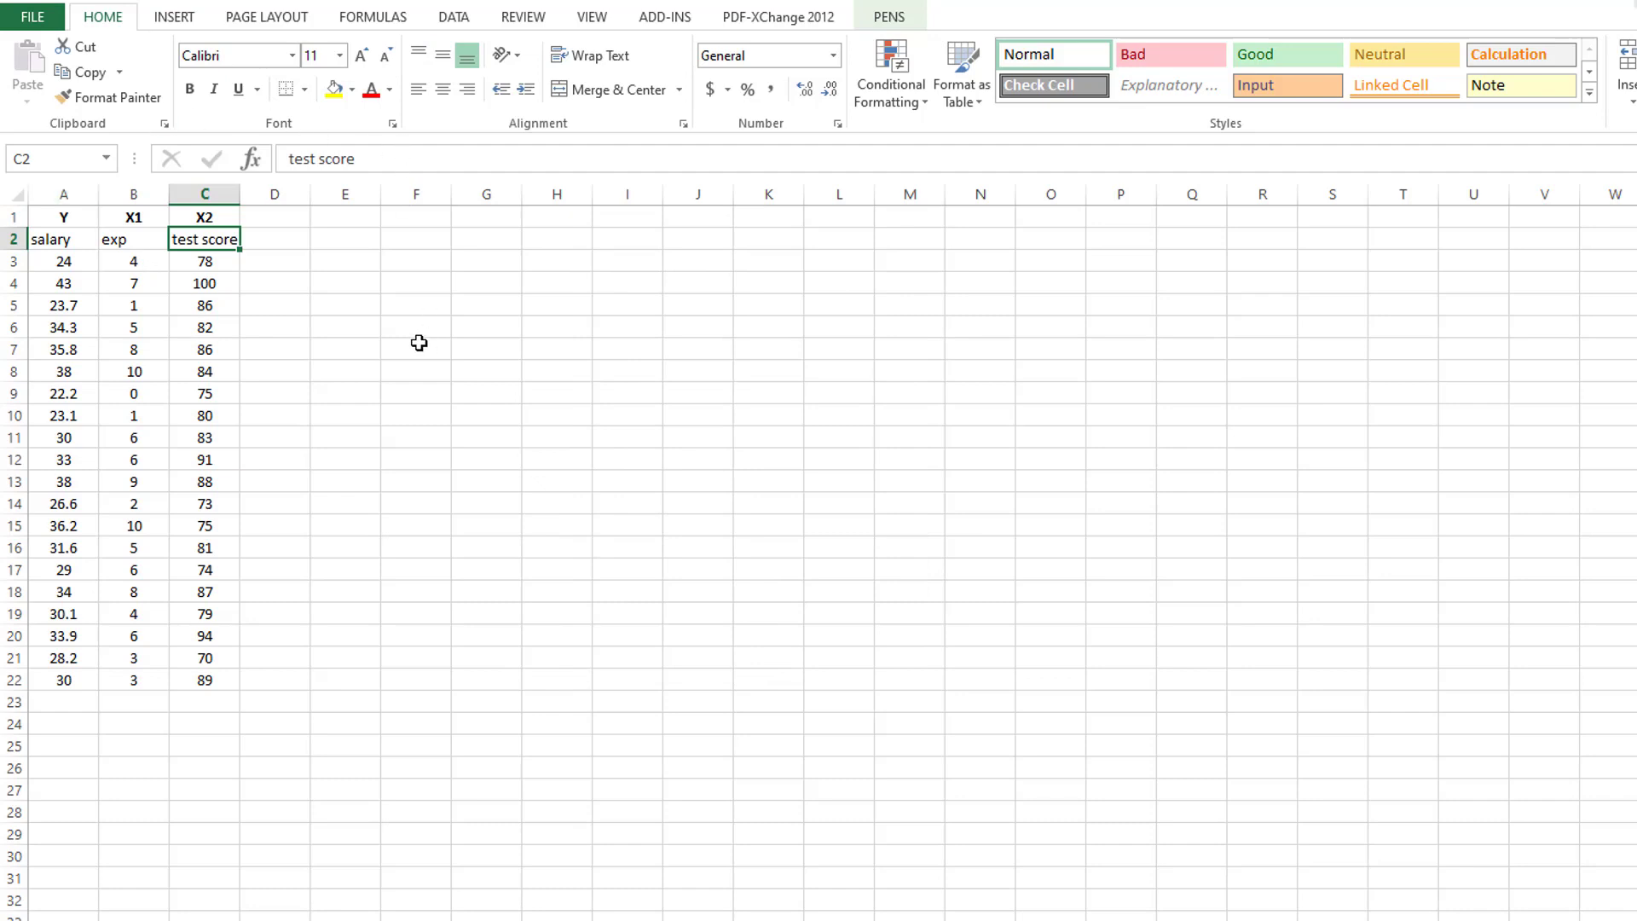
Start the Regression tool from the data analysis tools
left_click(455, 18)
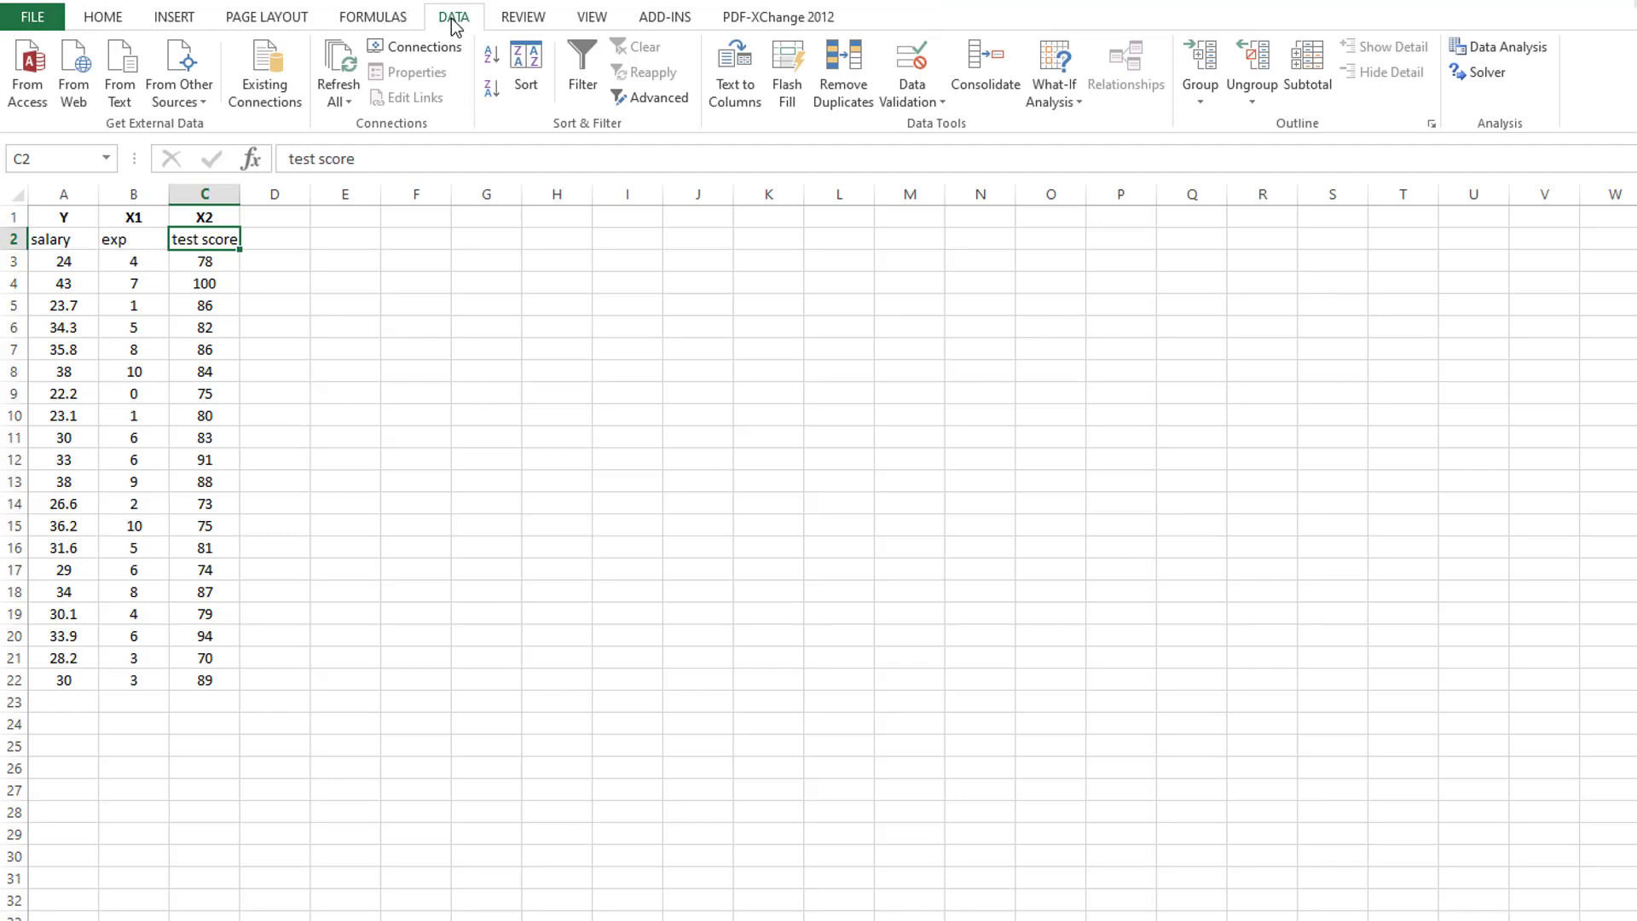
left_click(1501, 50)
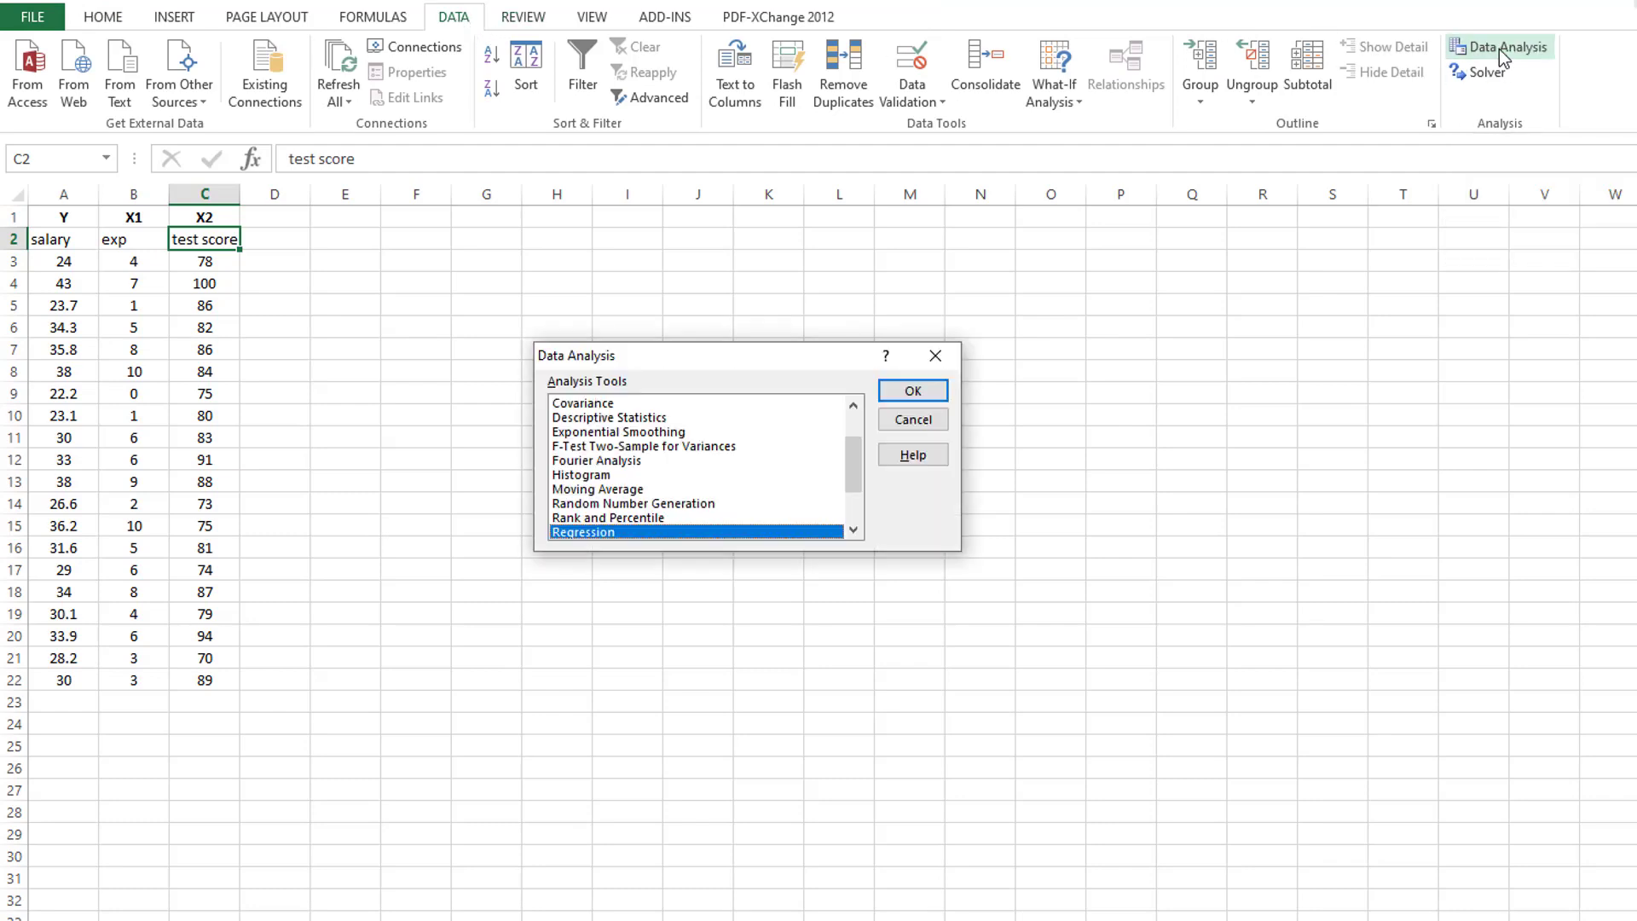
left_click_drag(695, 351, 686, 269)
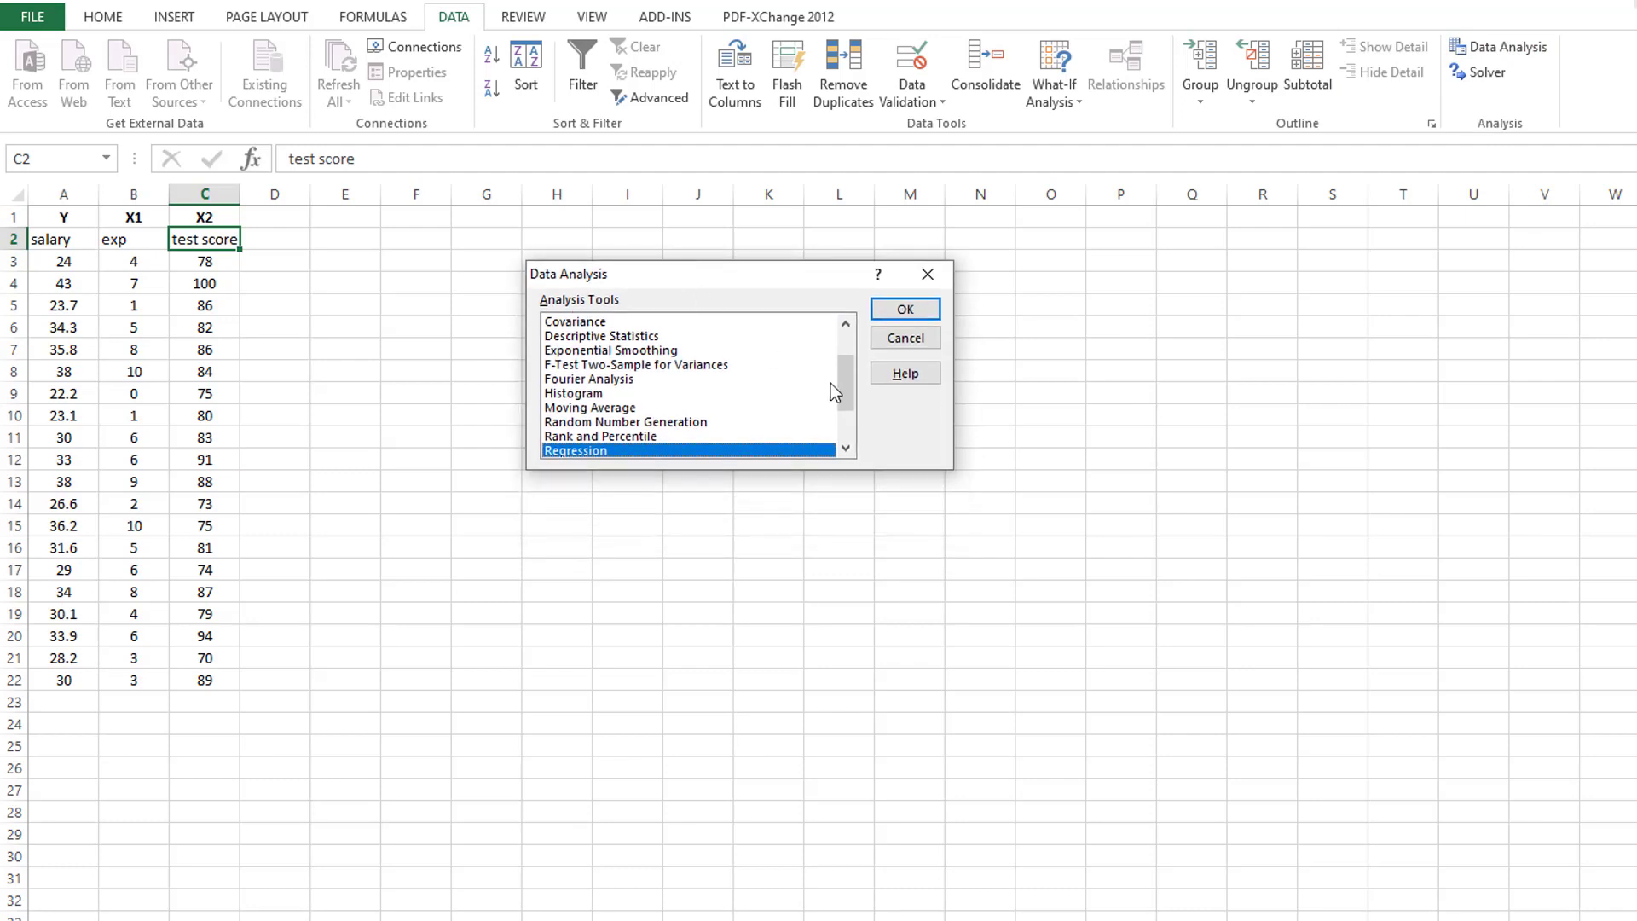
left_click_drag(849, 392, 599, 418)
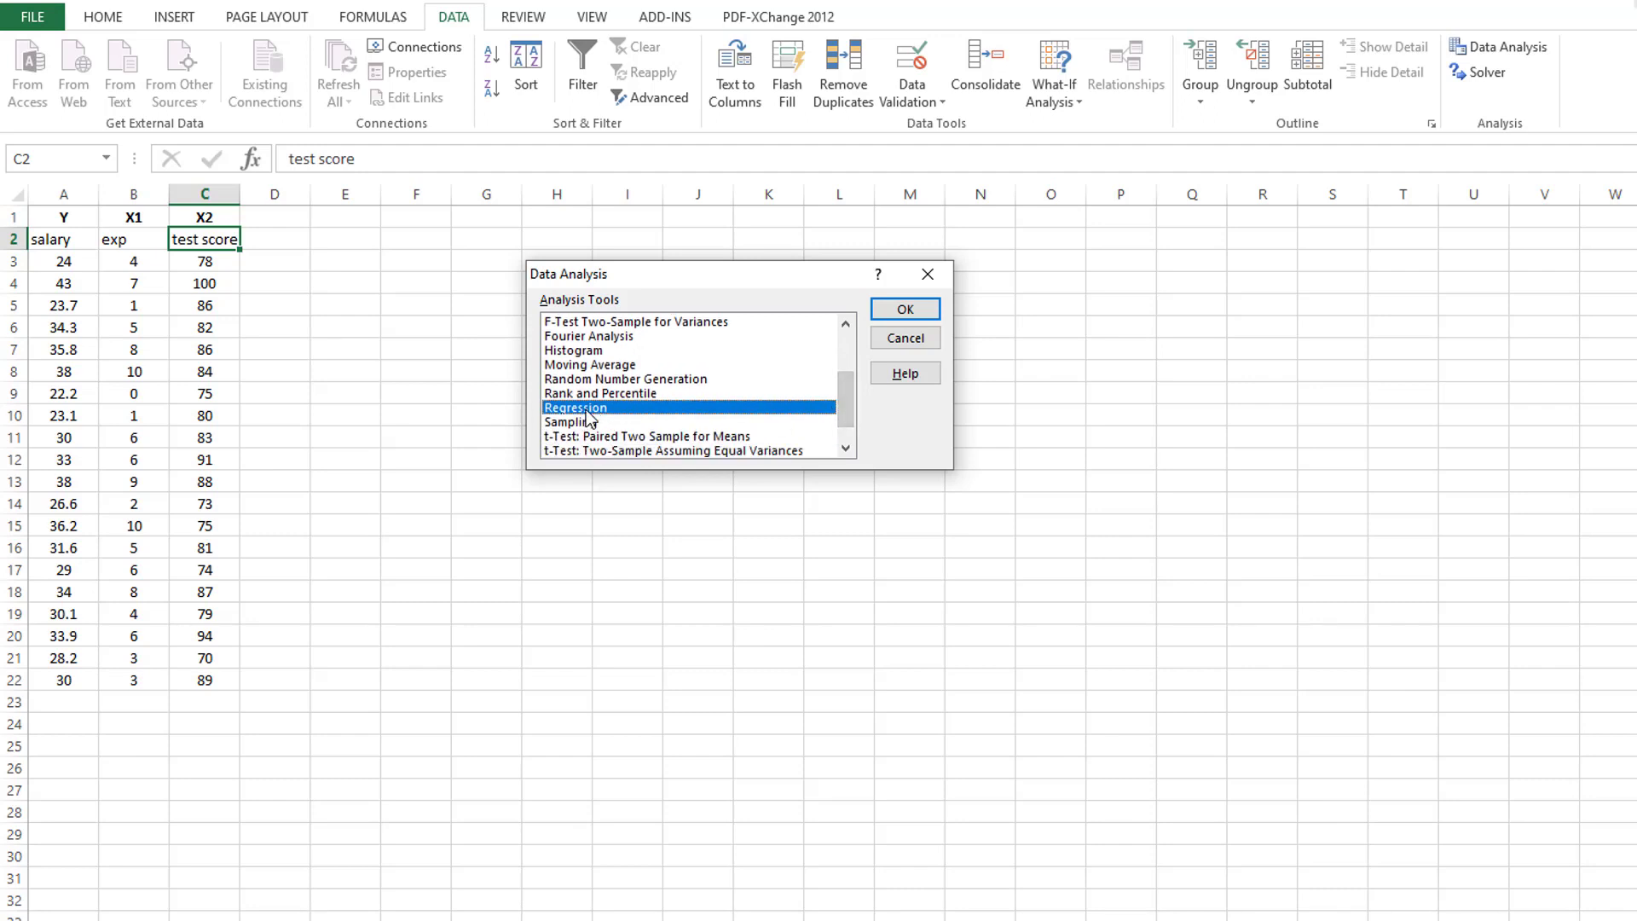
left_click(903, 311)
left_click_drag(746, 187, 638, 194)
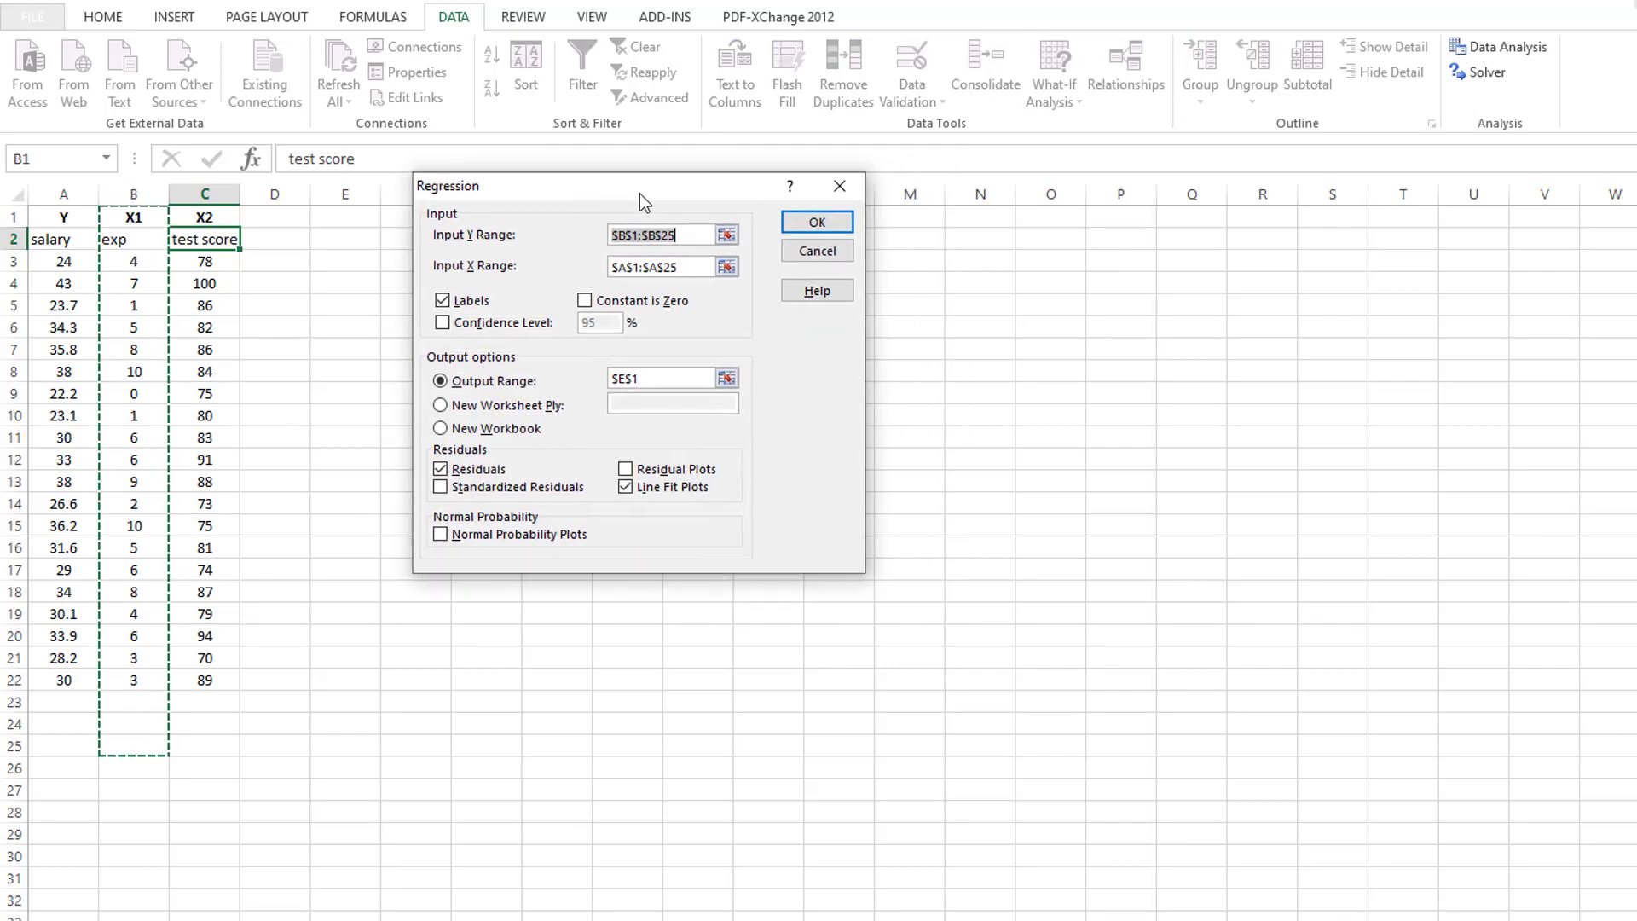
Set the regression's input Y range to the salary column with its header, A2:A22
left_click(720, 236)
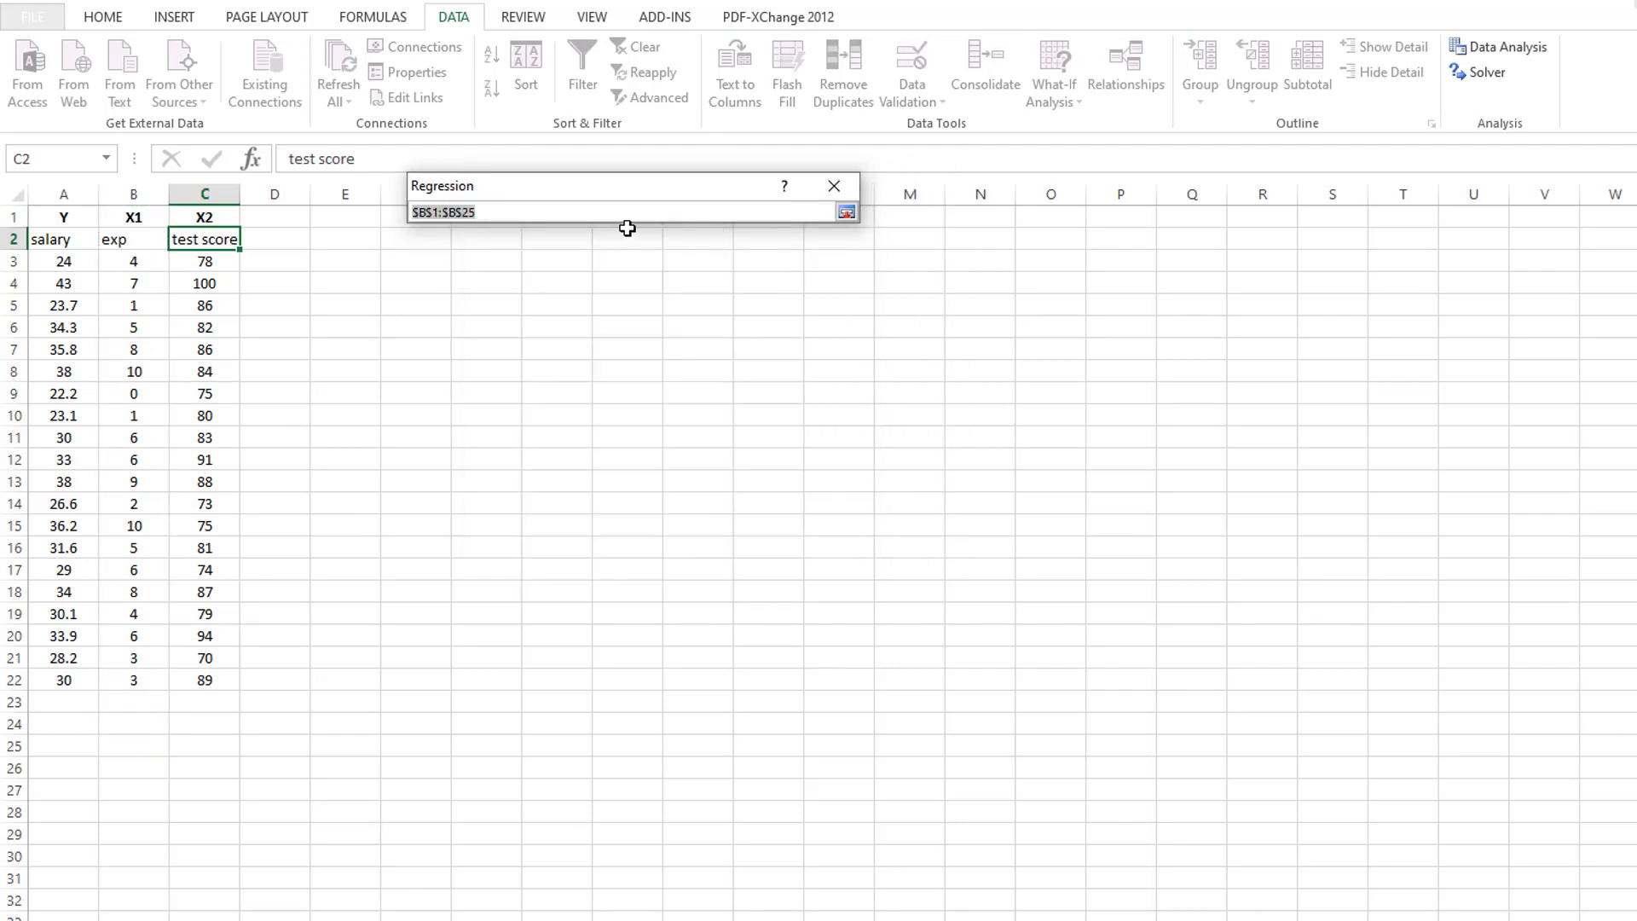
key("Delete")
left_click(847, 212)
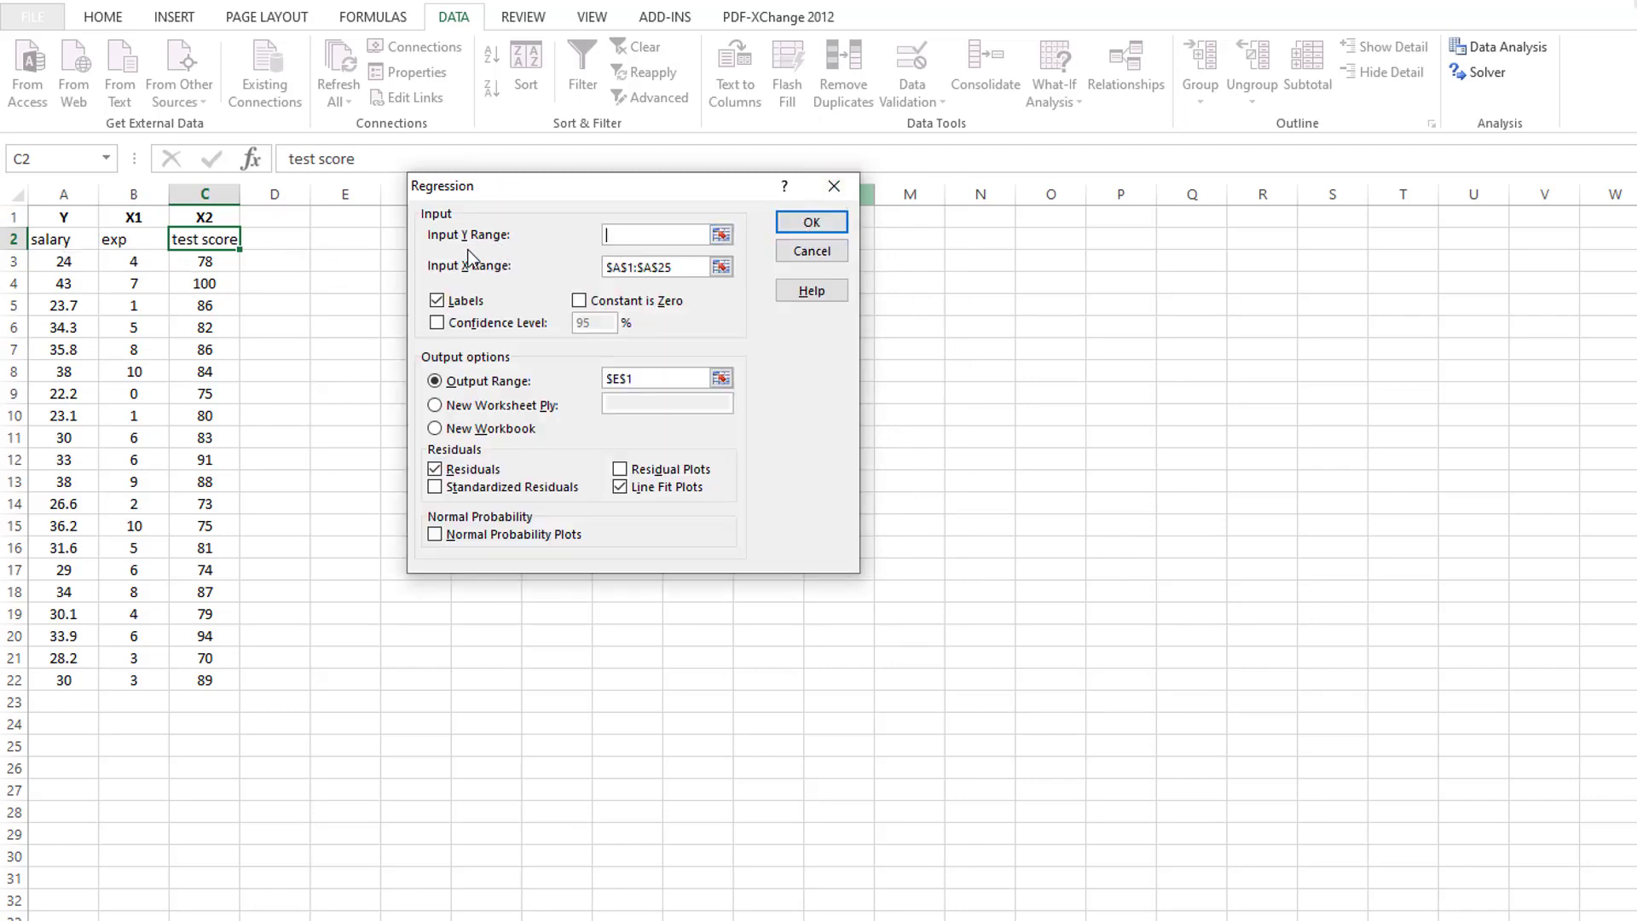
left_click(720, 235)
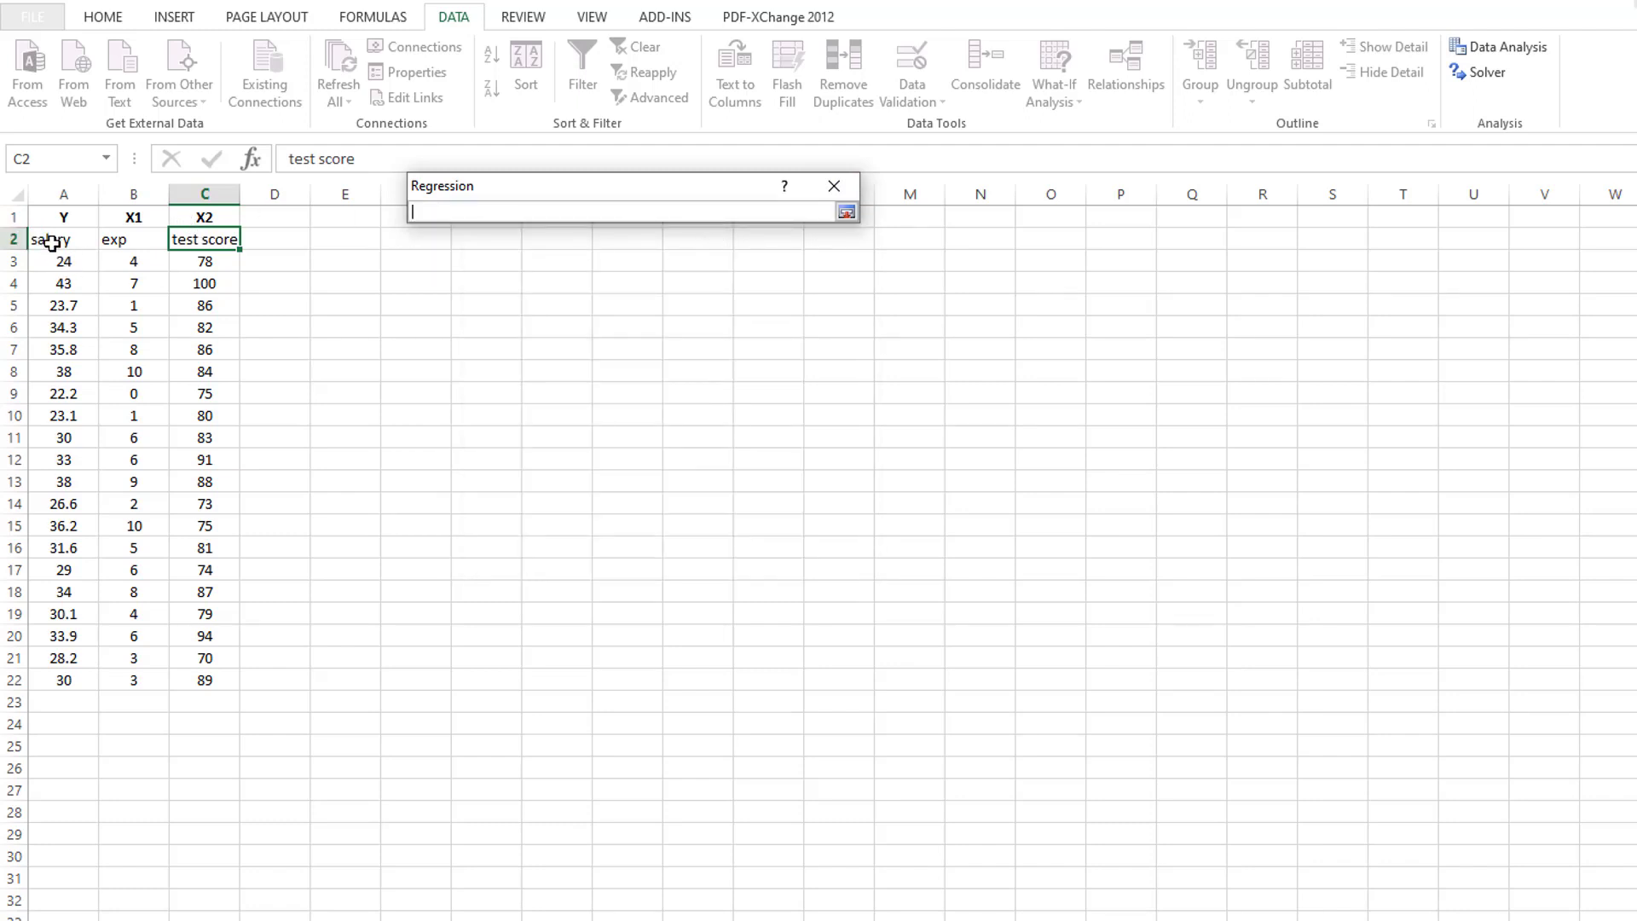
mouse_move(59, 248)
left_mouse_down()
mouse_move(79, 547)
mouse_move(64, 681)
left_mouse_up()
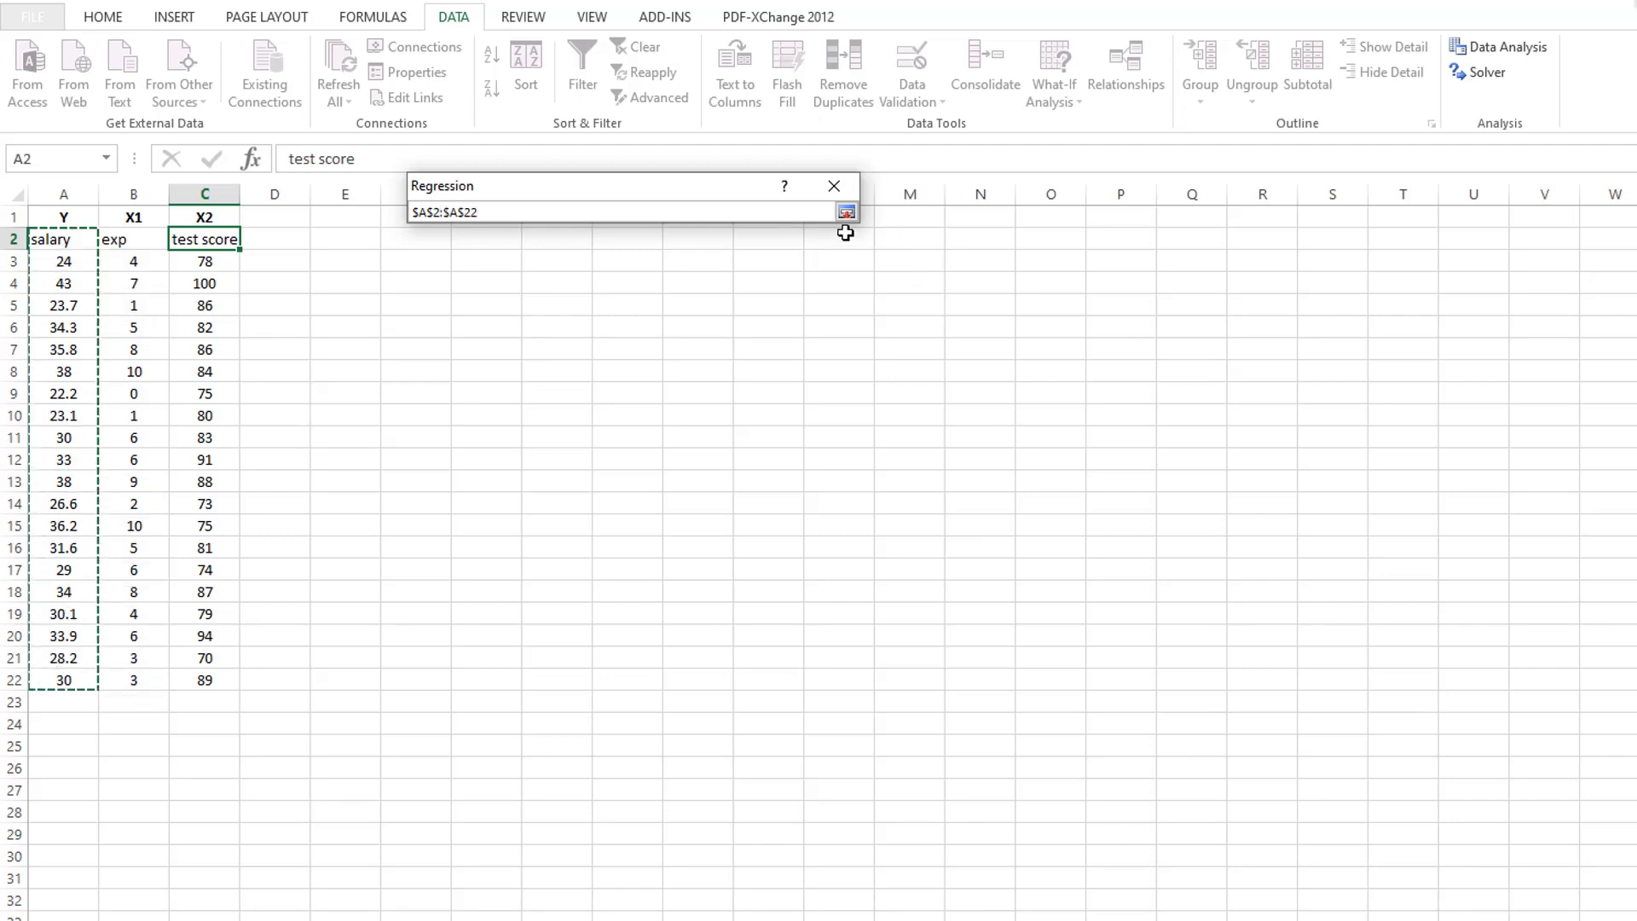
left_click(847, 213)
Set the regression's input X range to the exp and test score columns with headers, B2:C22
left_click(721, 266)
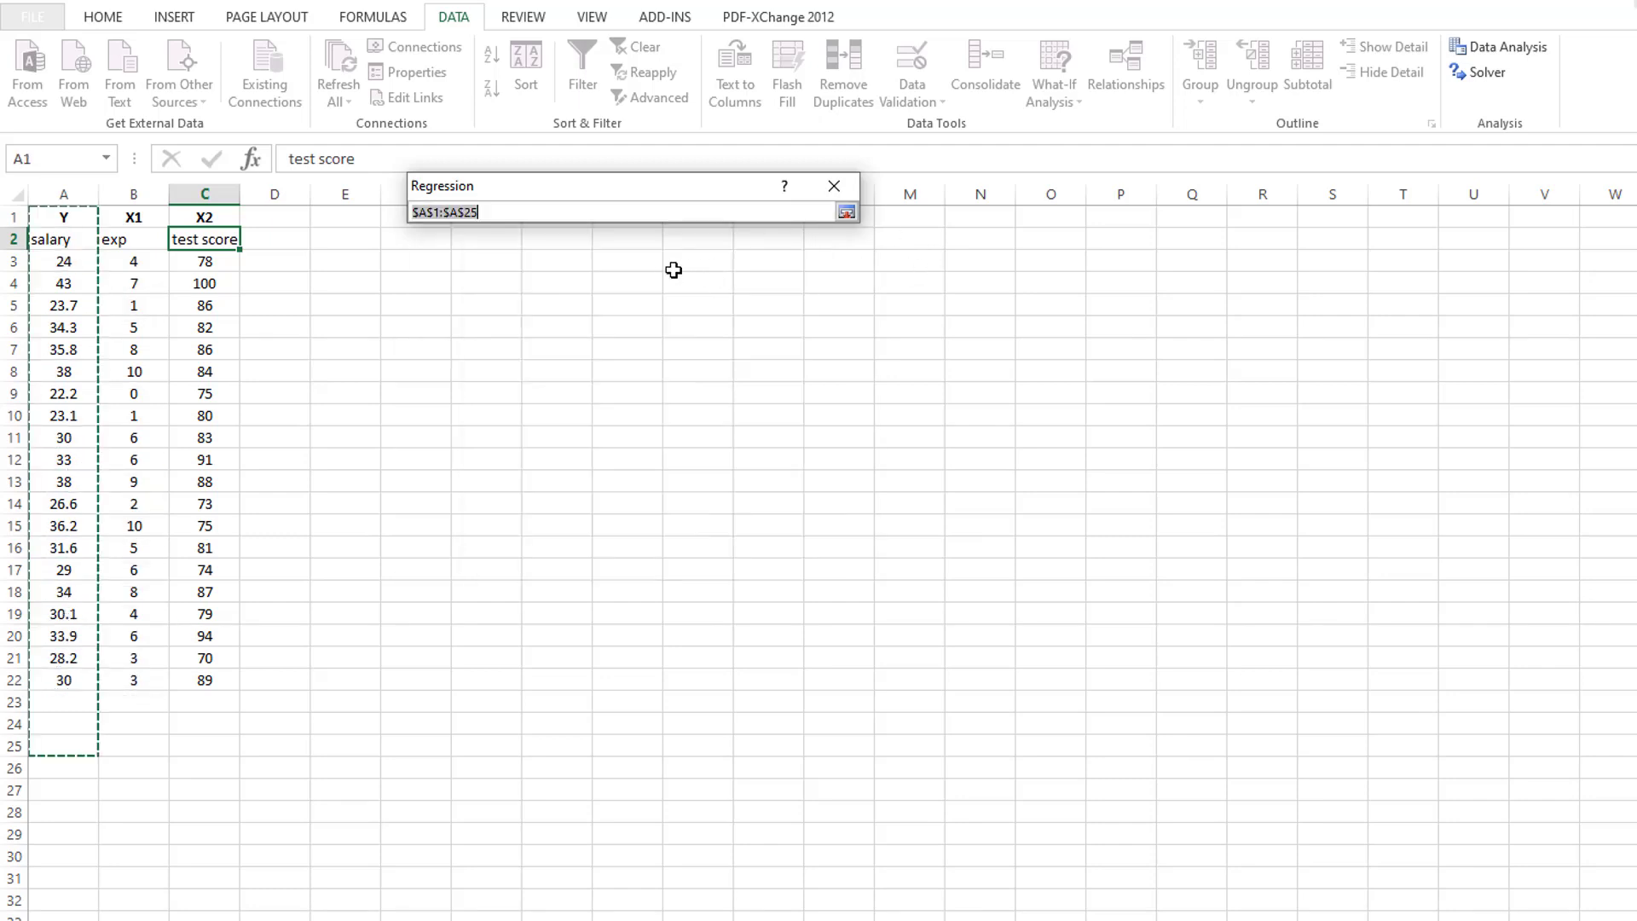
key("BackSpace")
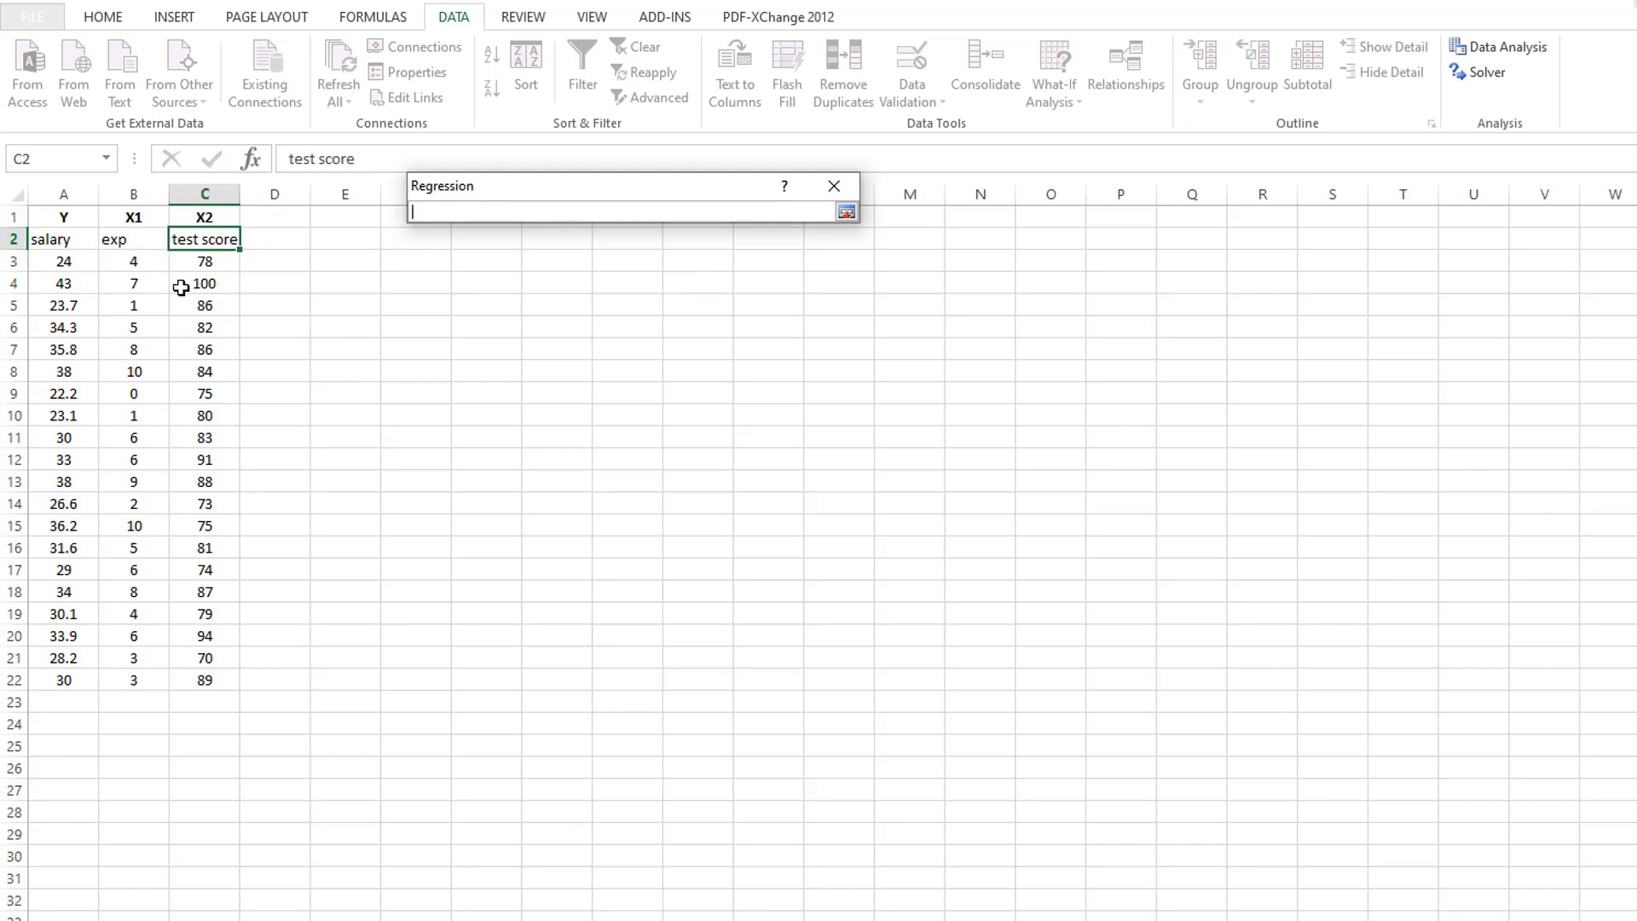
left_click_drag(118, 242, 180, 677)
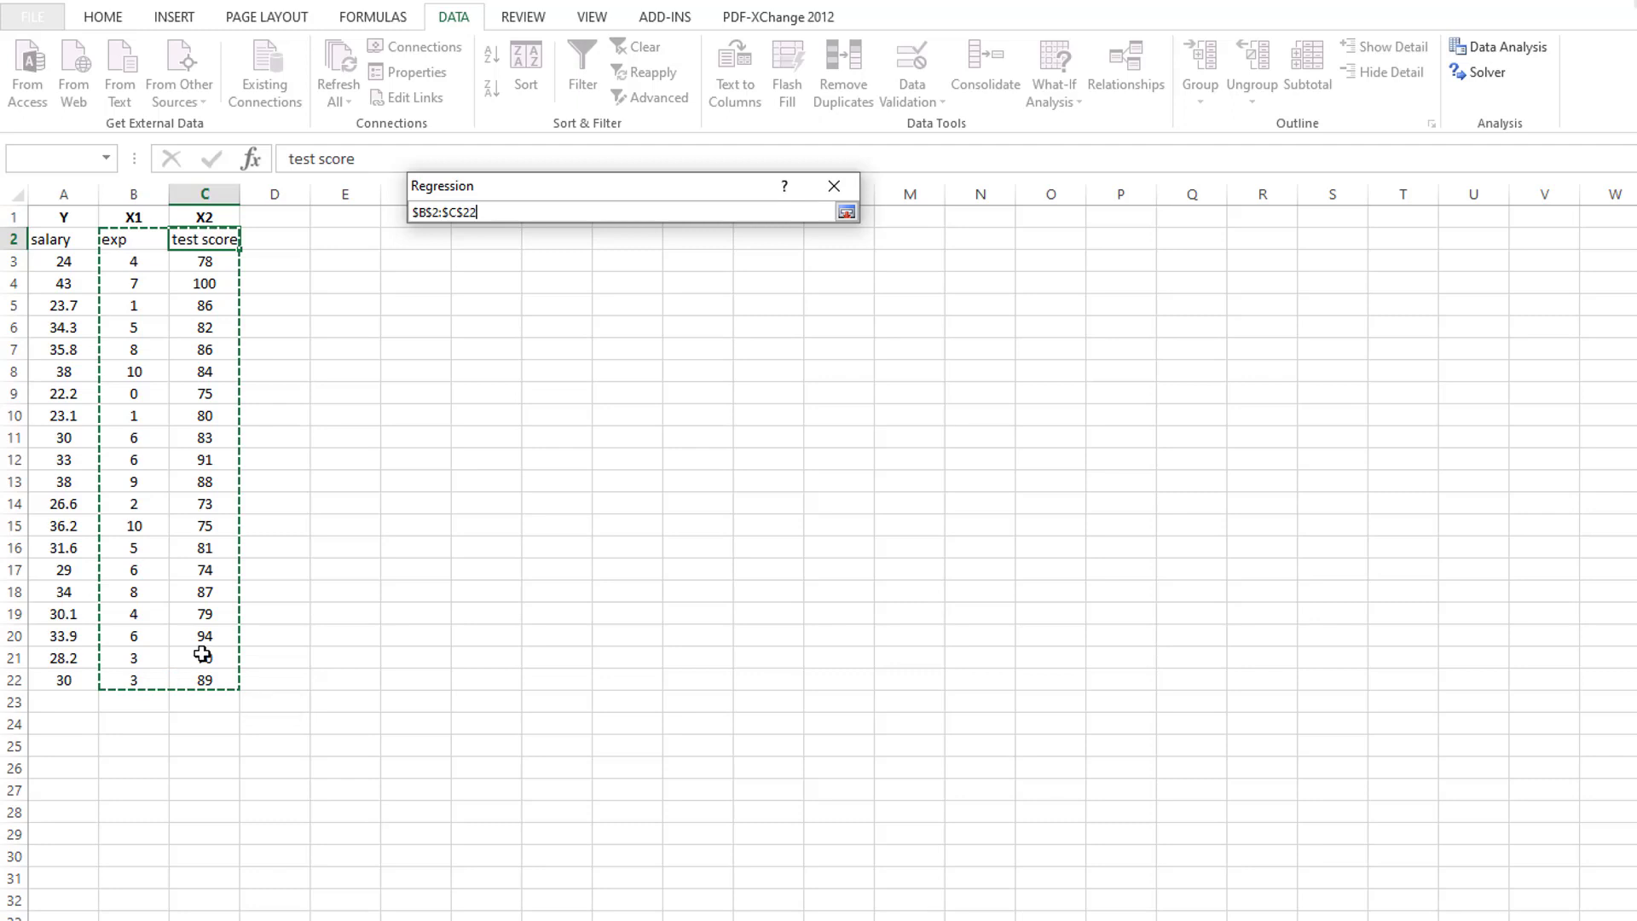
left_click(847, 212)
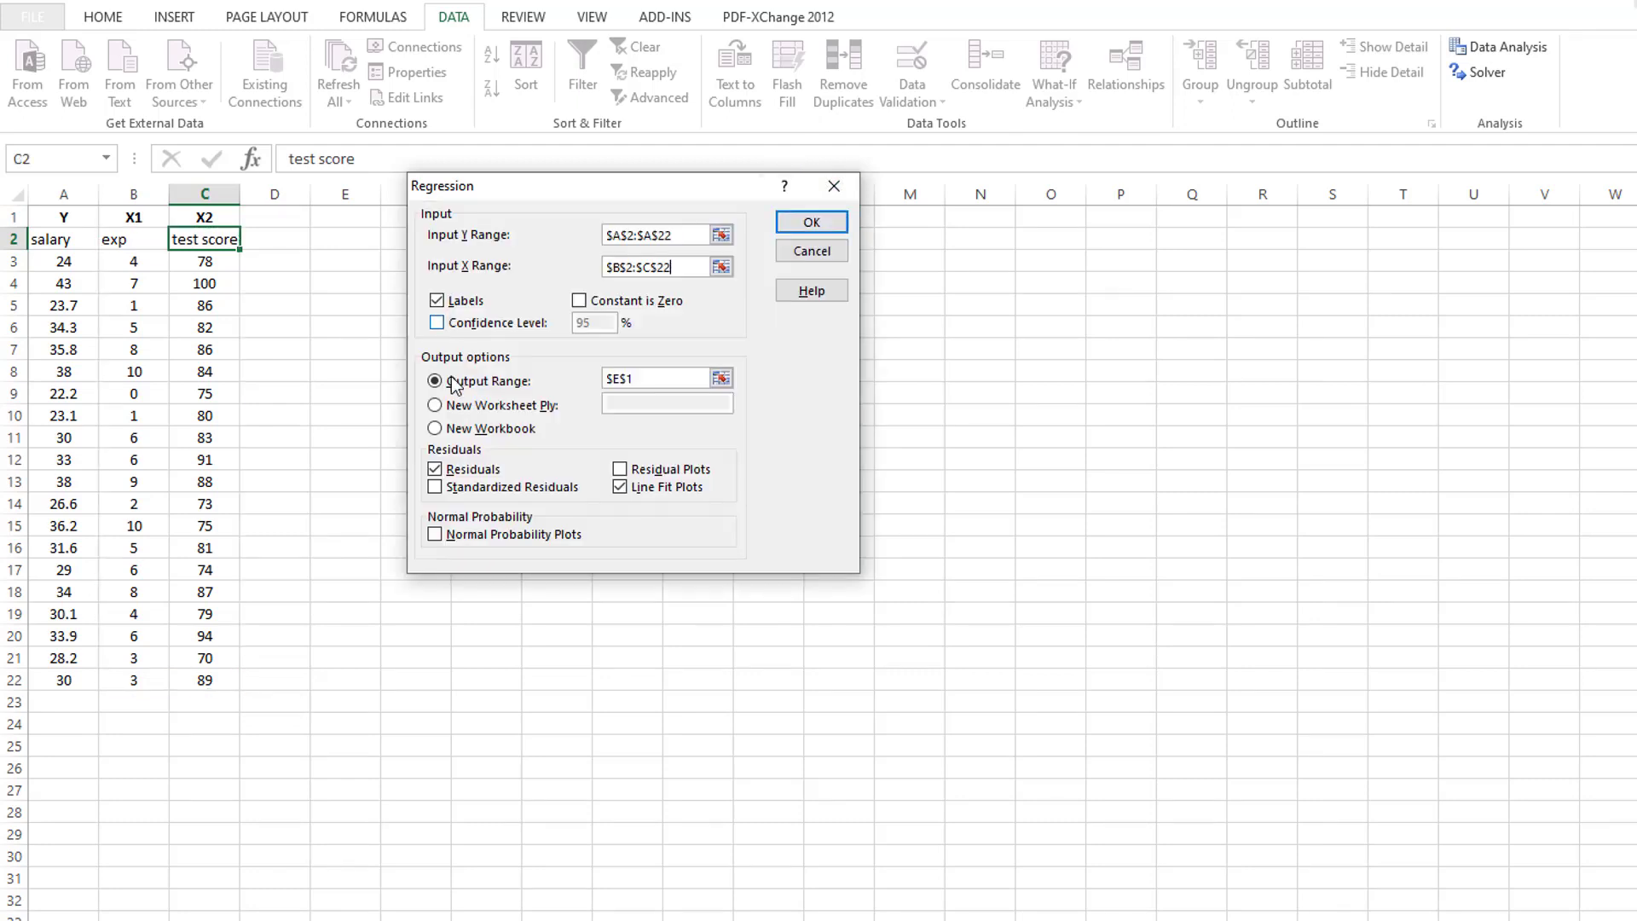
Keep the Labels option enabled and include residual plots in the regression output
left_click(441, 303)
left_click(440, 301)
left_click(620, 470)
Set the regression's output range to cell E2 and run the analysis
left_click(722, 378)
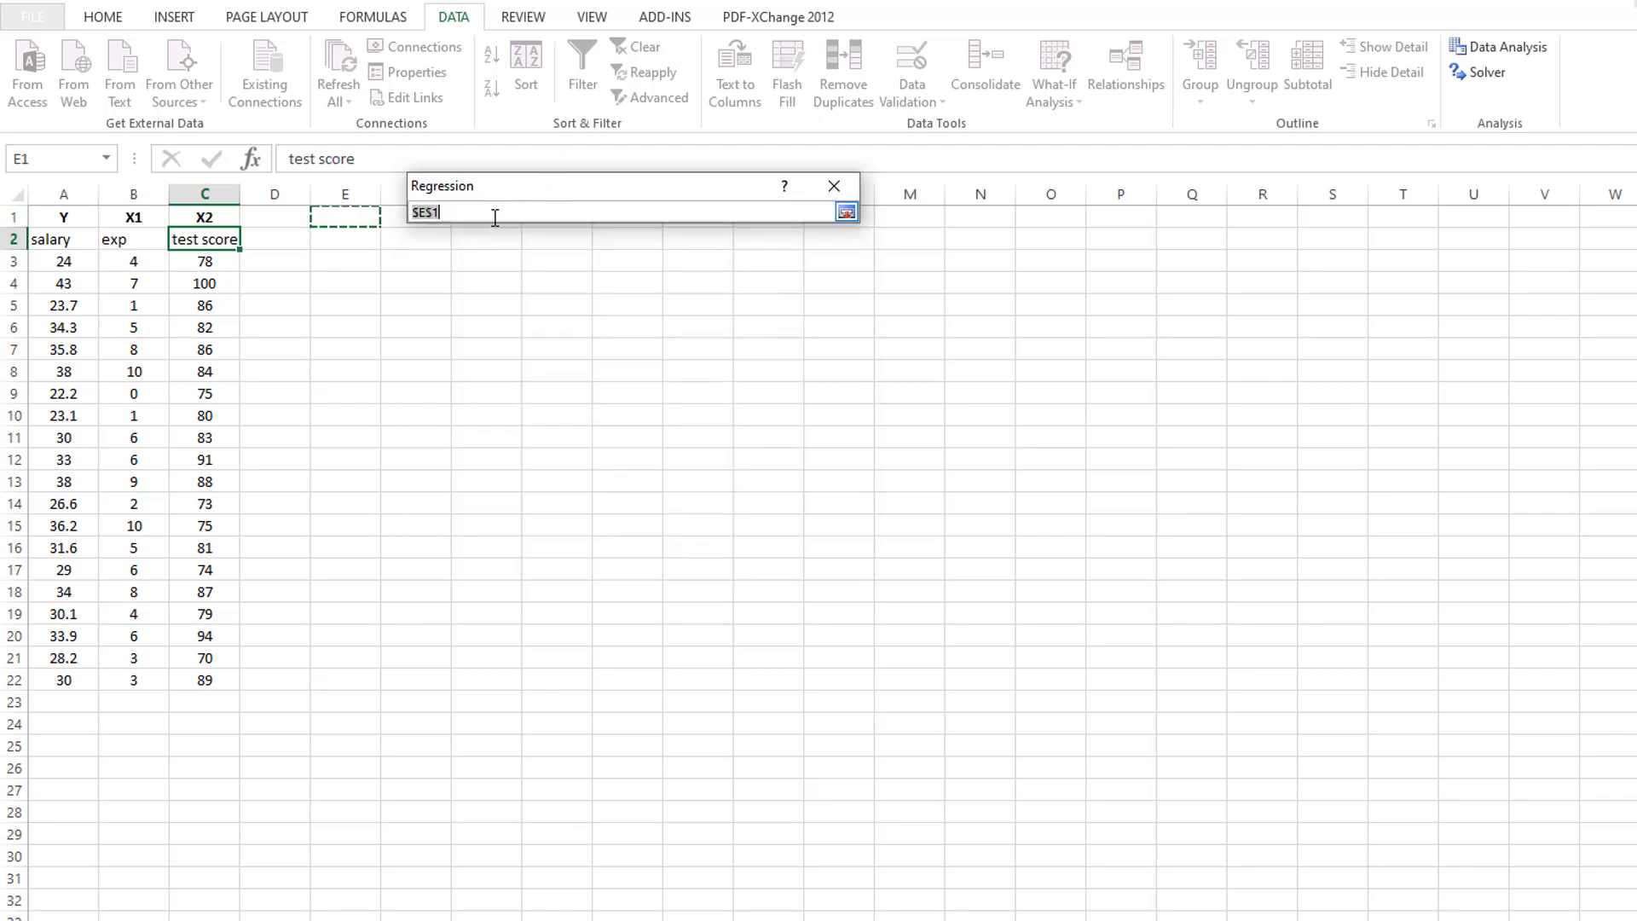
key("BackSpace")
left_click_drag(512, 187, 782, 207)
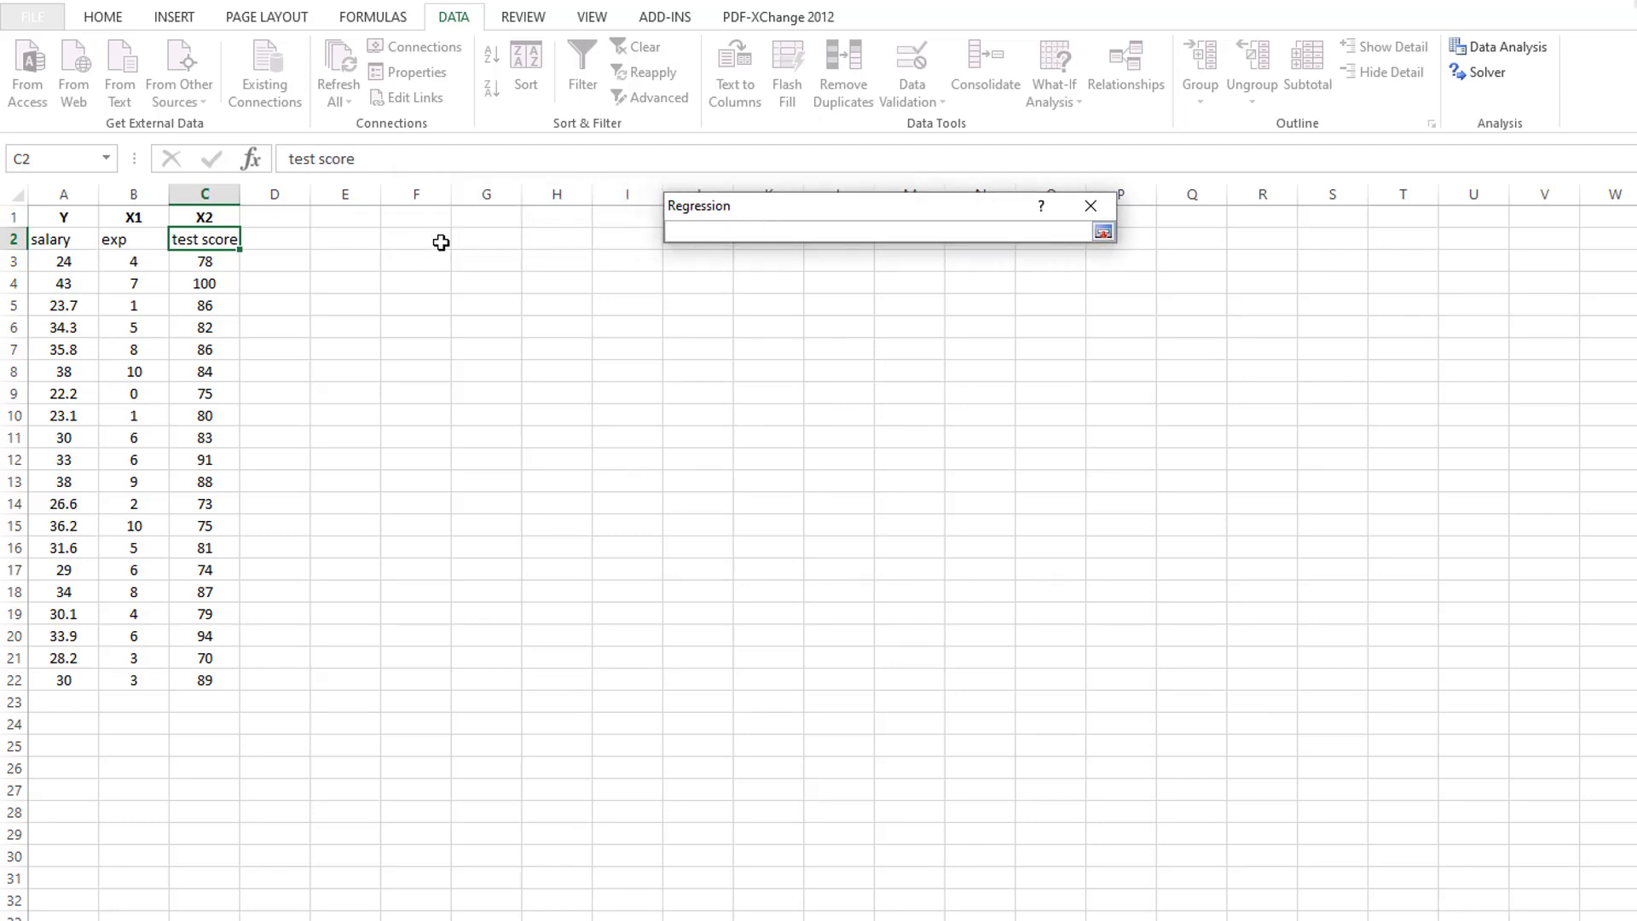
left_click(340, 238)
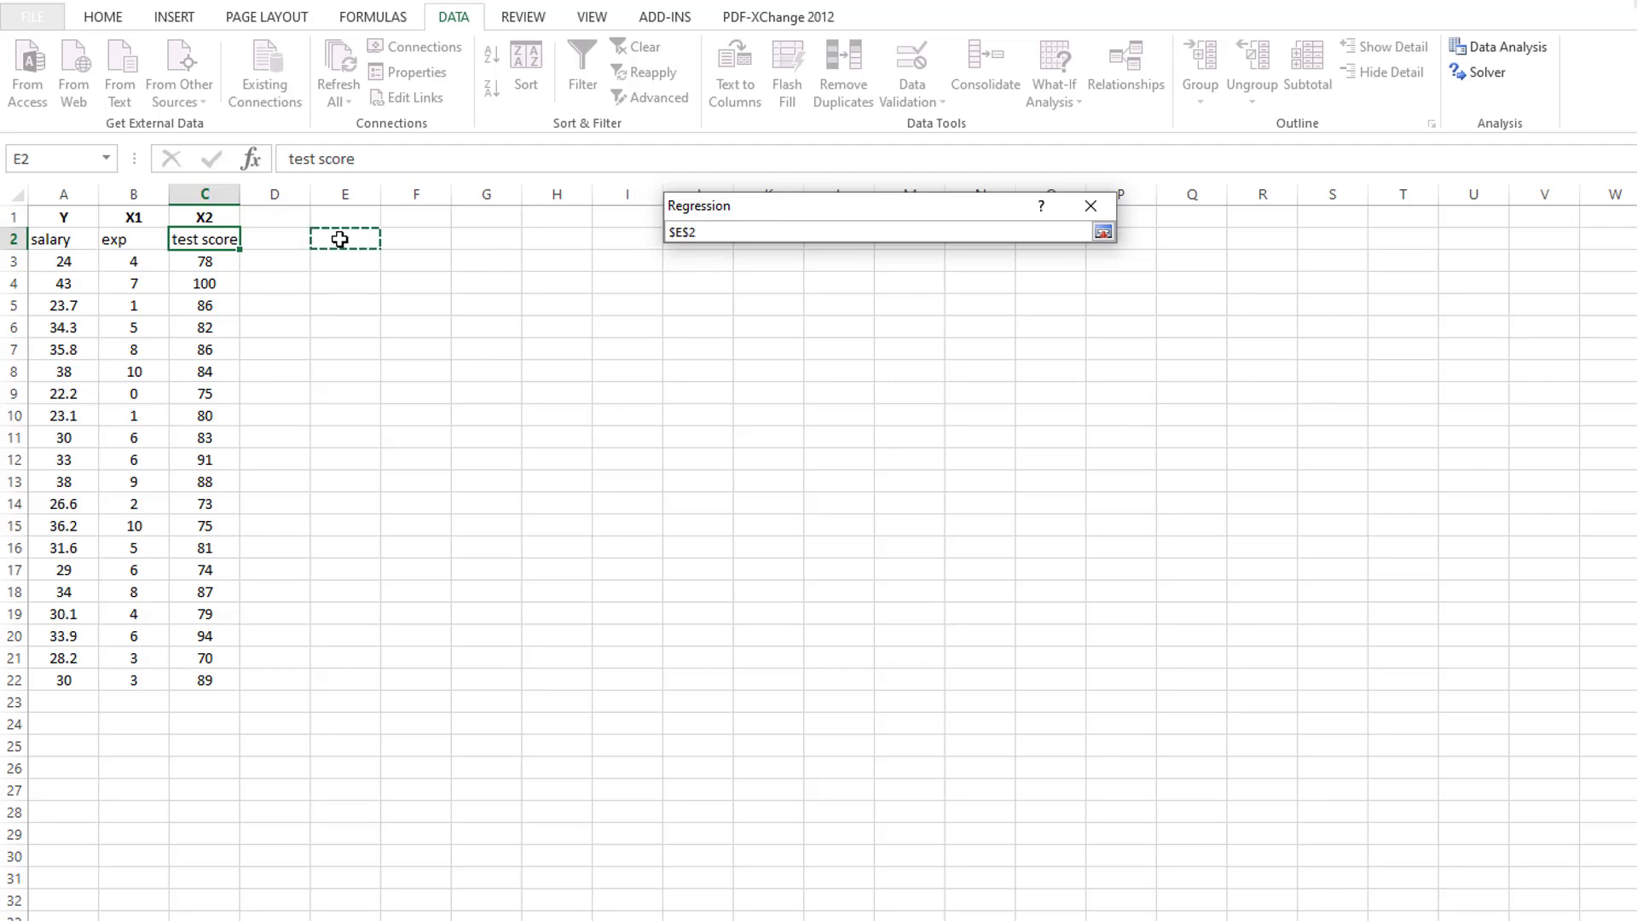
left_click(1103, 232)
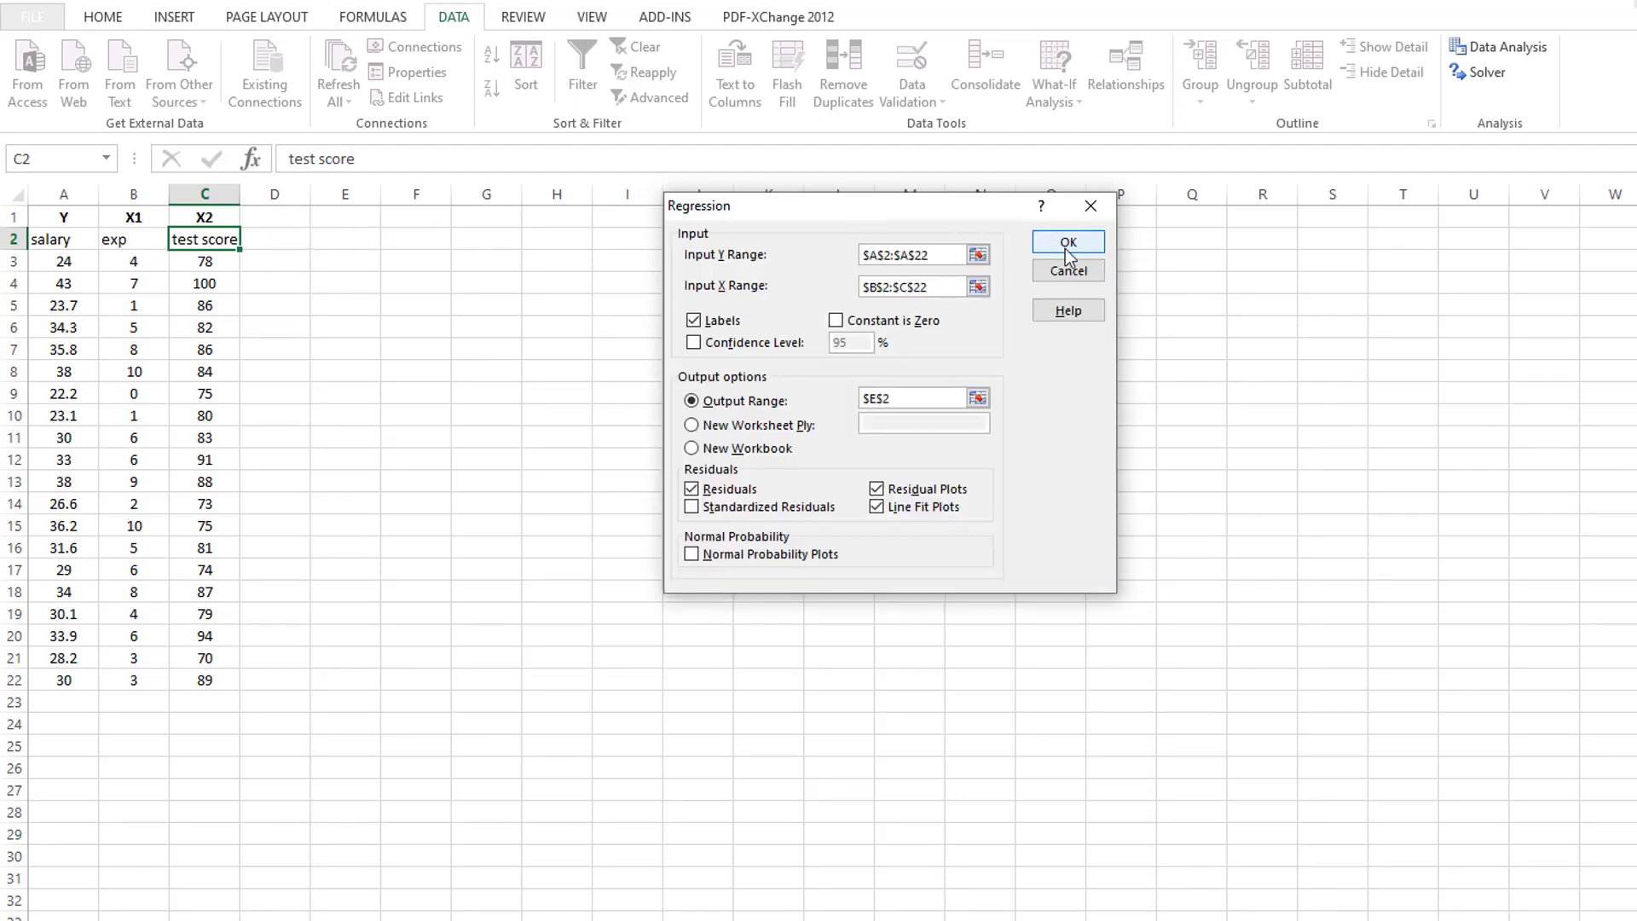
left_click_drag(948, 213, 805, 210)
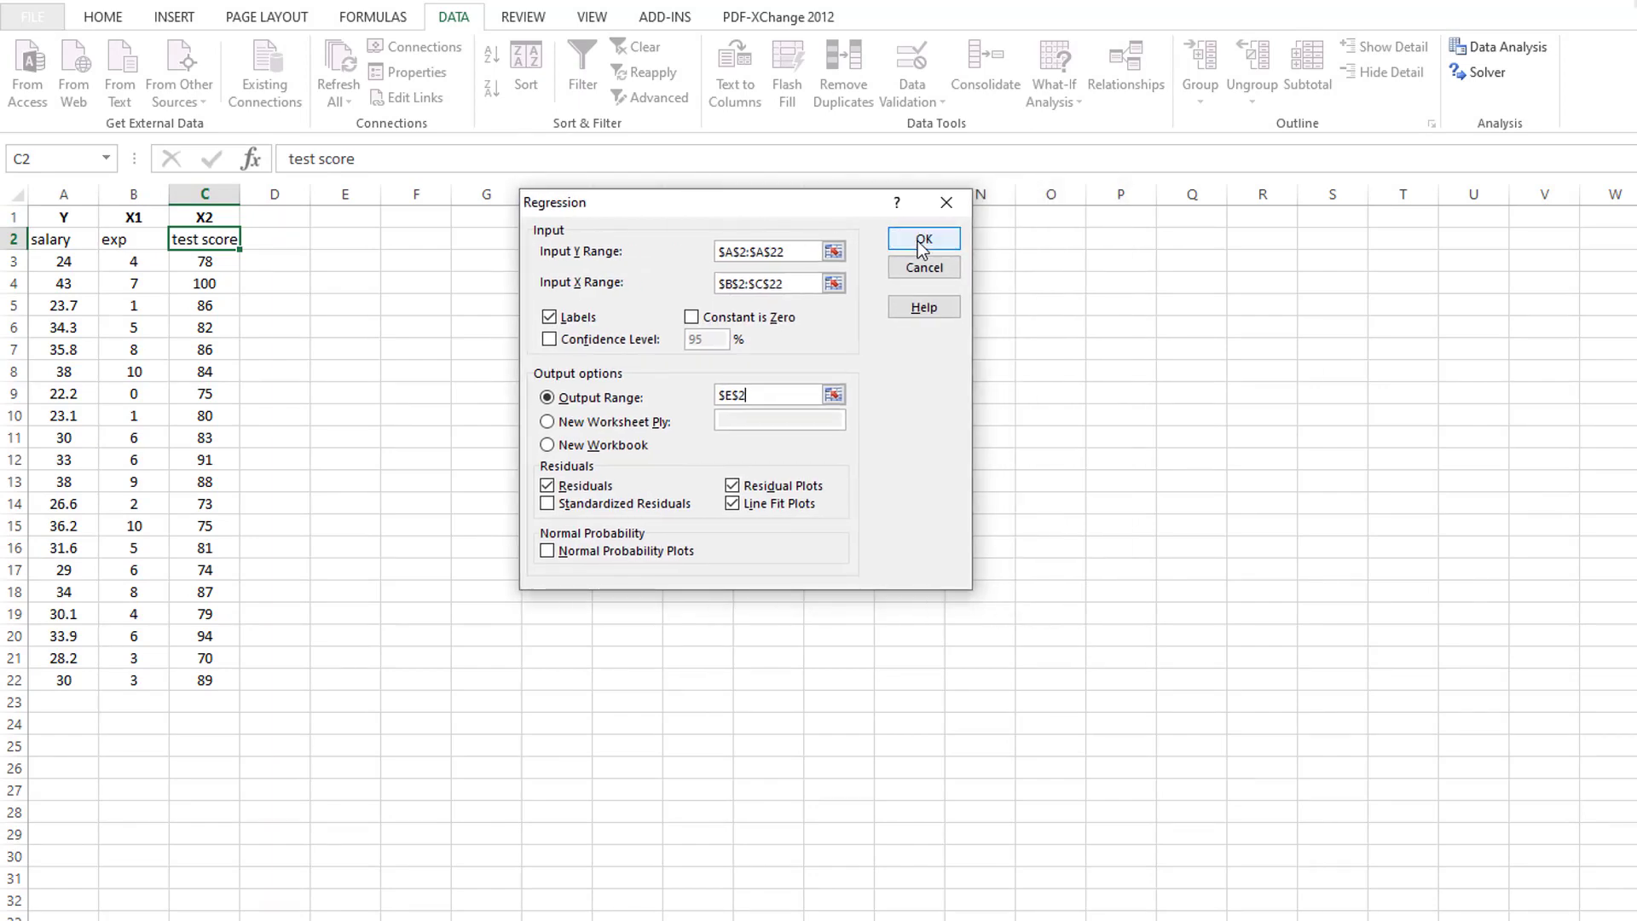
left_click(922, 245)
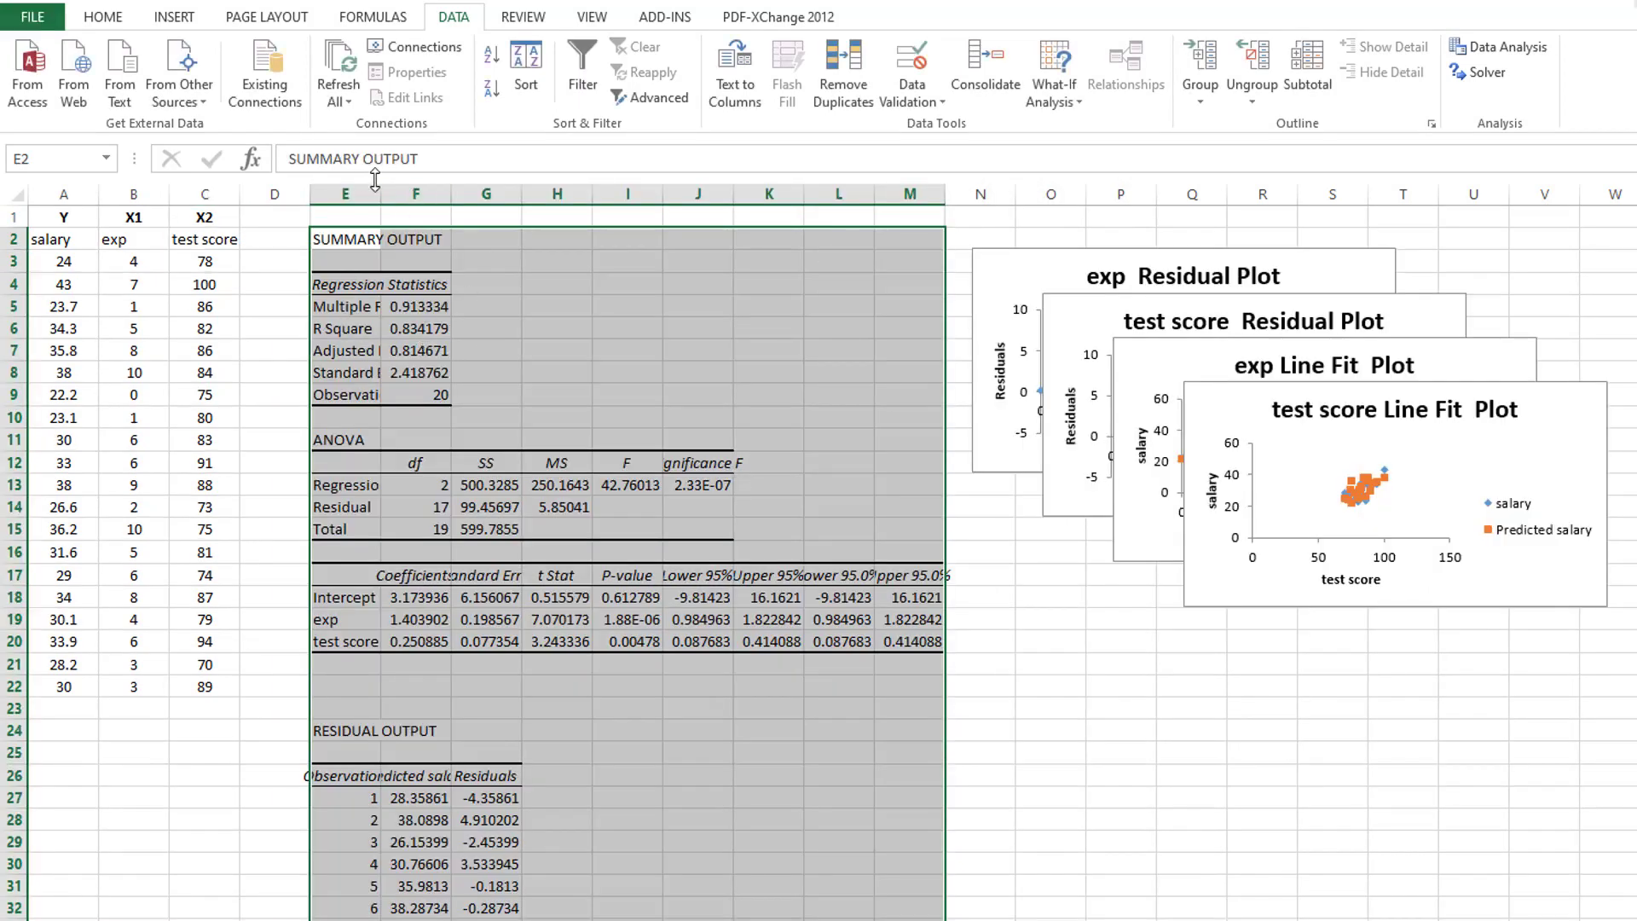
Autofit the widths of columns E and F to the regression output
double_click(380, 194)
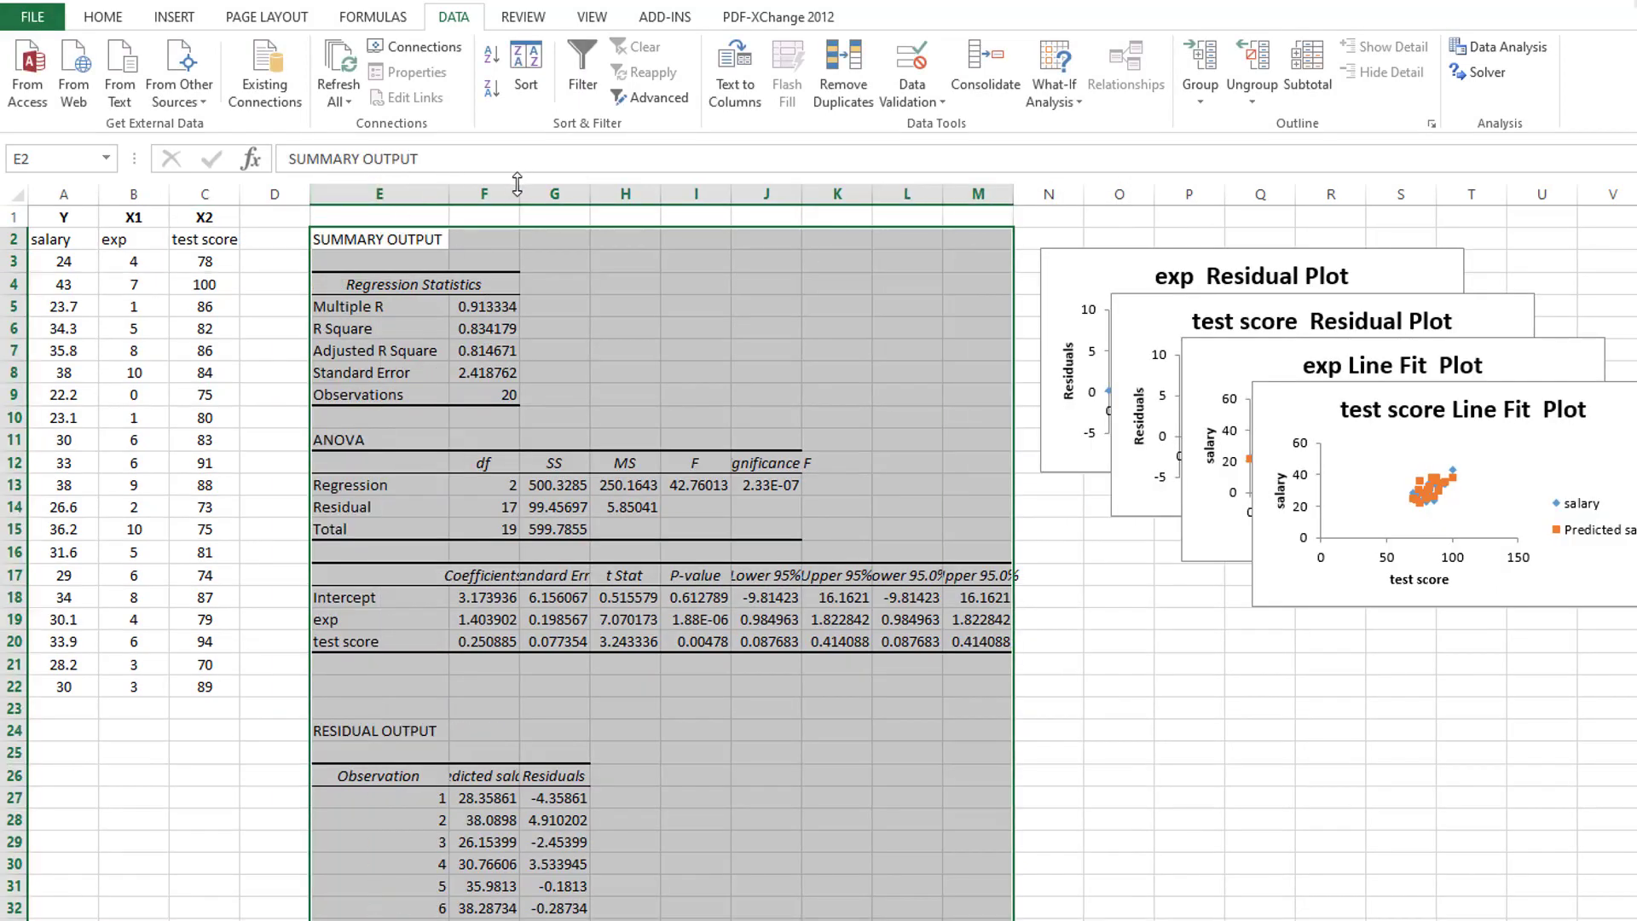
double_click(518, 189)
Separate the four overlapping charts into a vertical stack beside the summary, with residual plots above the test score and exp line fit plots
left_click(1354, 463)
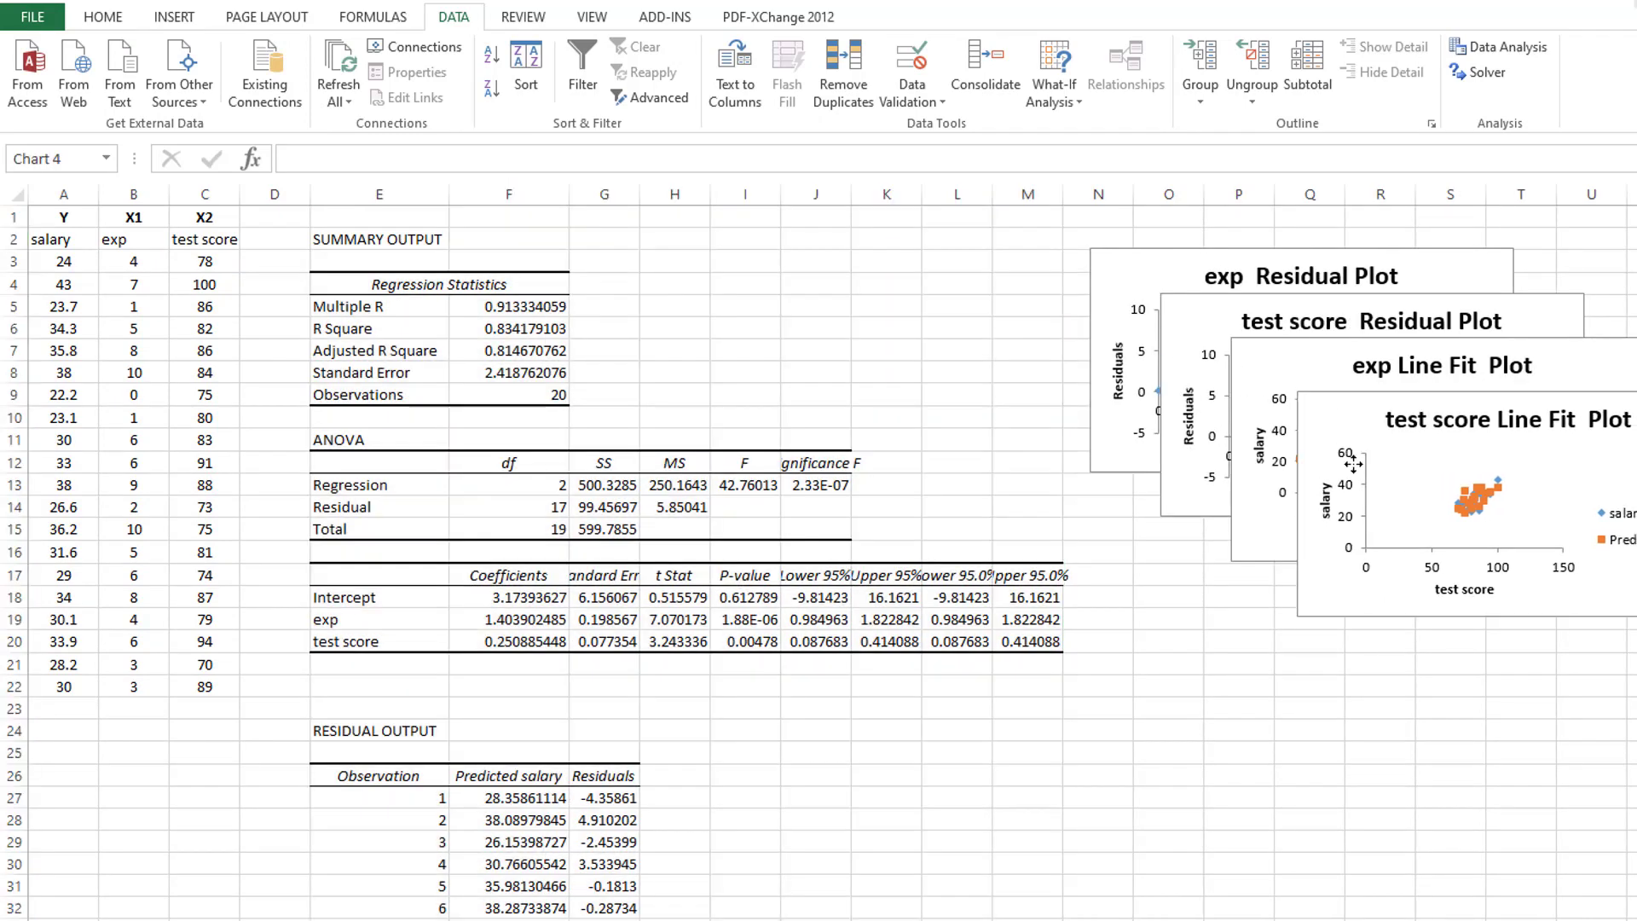
left_click_drag(1353, 463, 1158, 684)
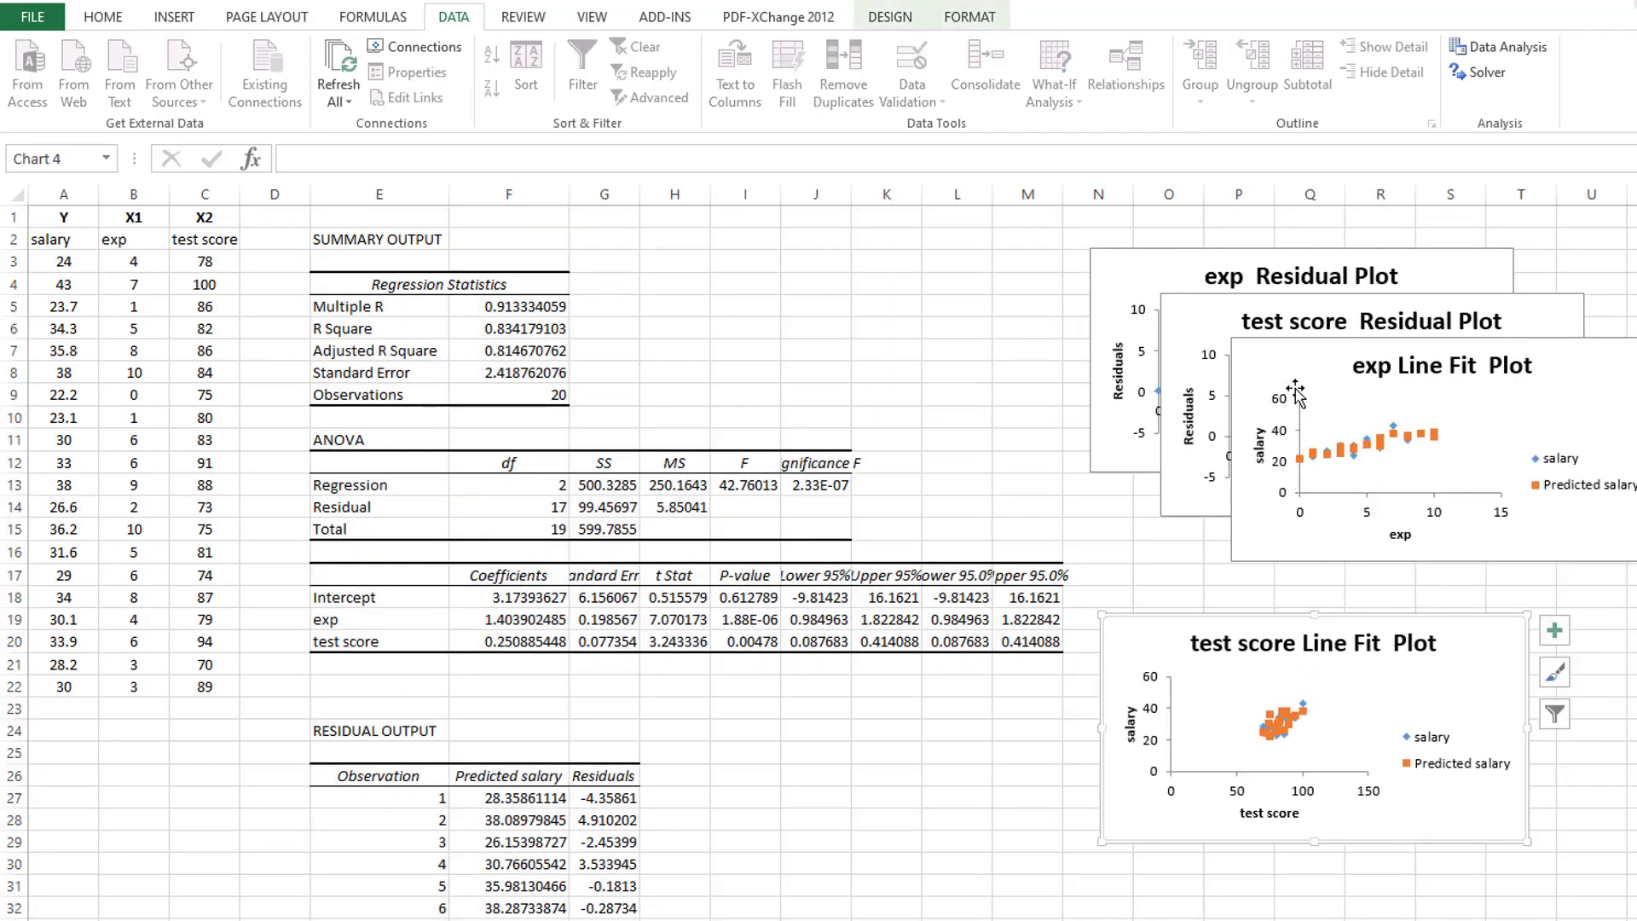
left_click_drag(1295, 394, 1173, 916)
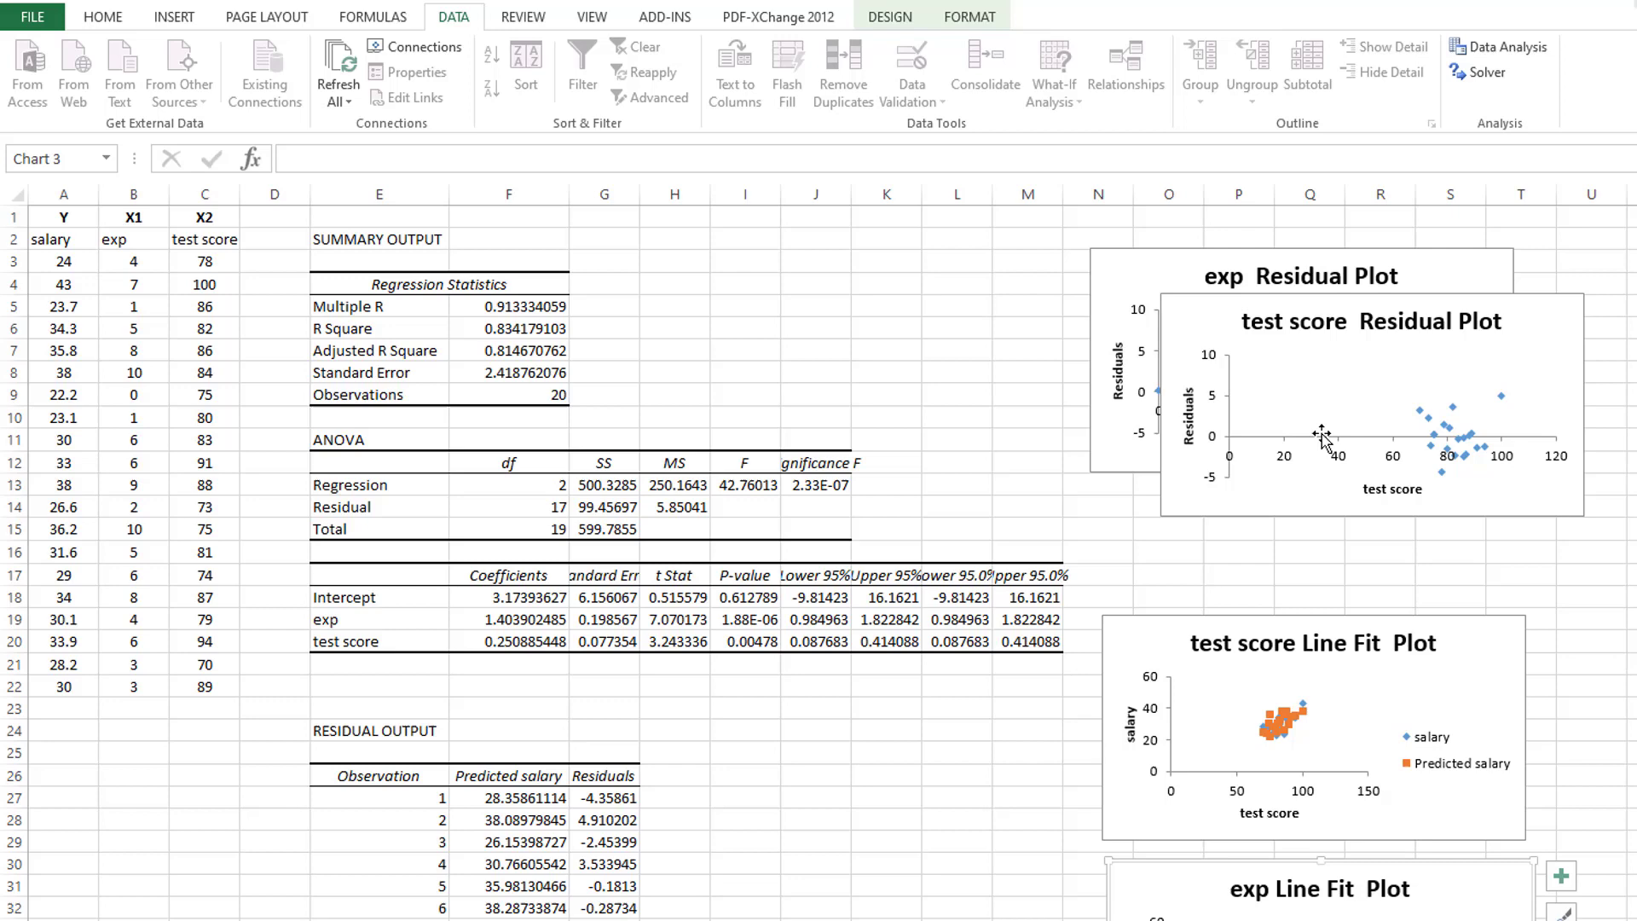
left_click(1287, 334)
left_click_drag(1288, 326, 1303, 318)
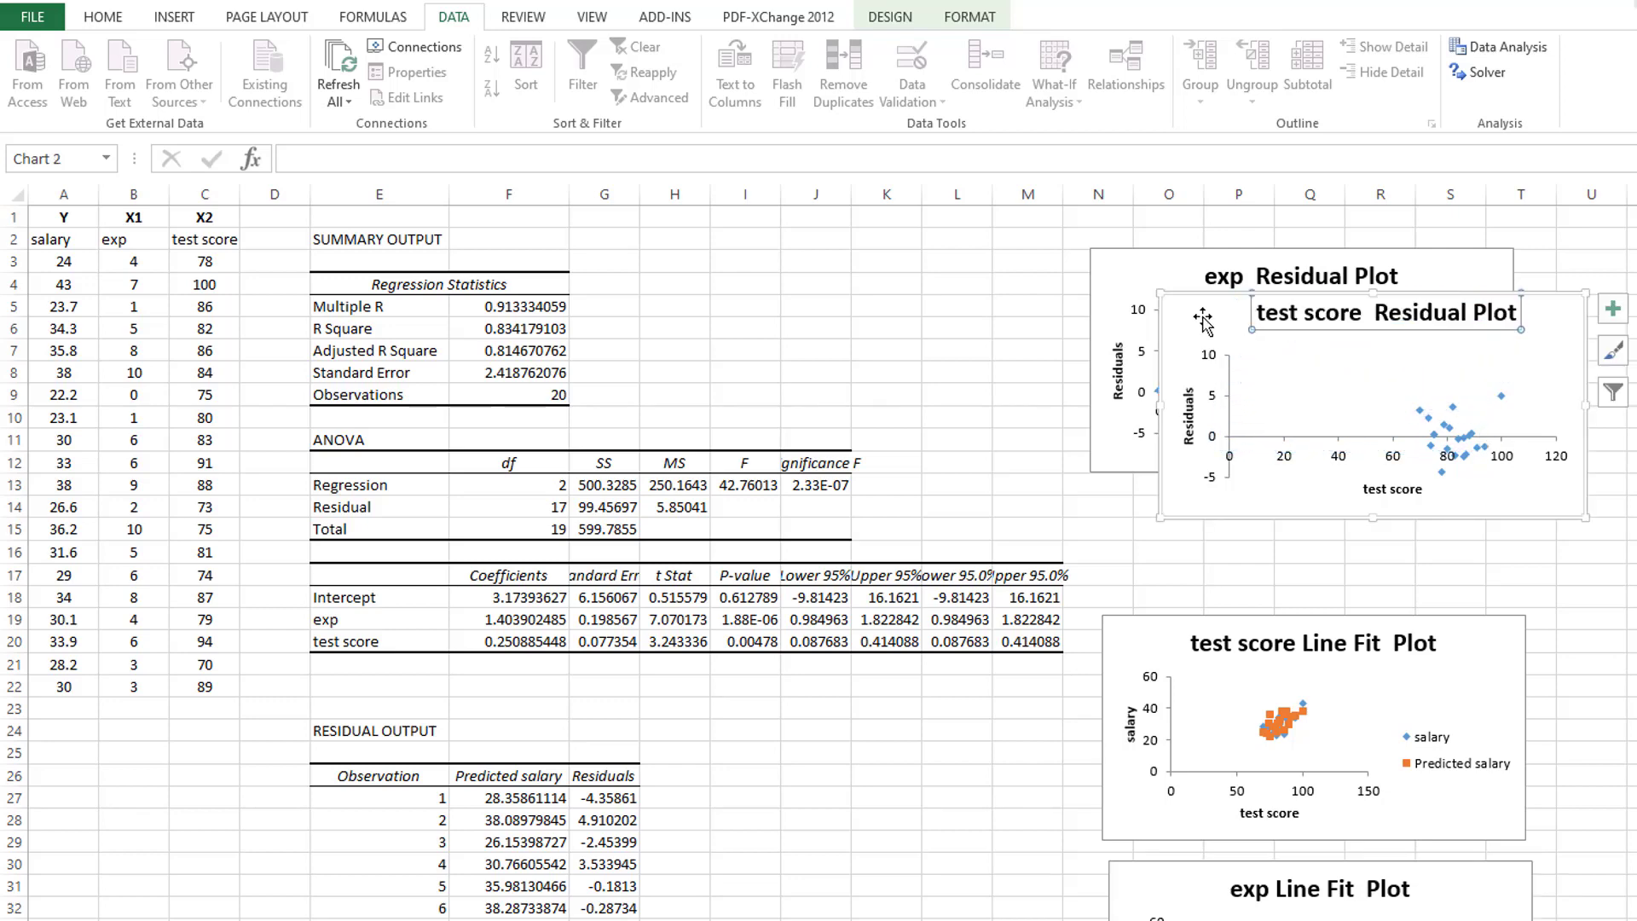
left_click_drag(1202, 320, 1148, 416)
left_click_drag(1150, 263, 1153, 213)
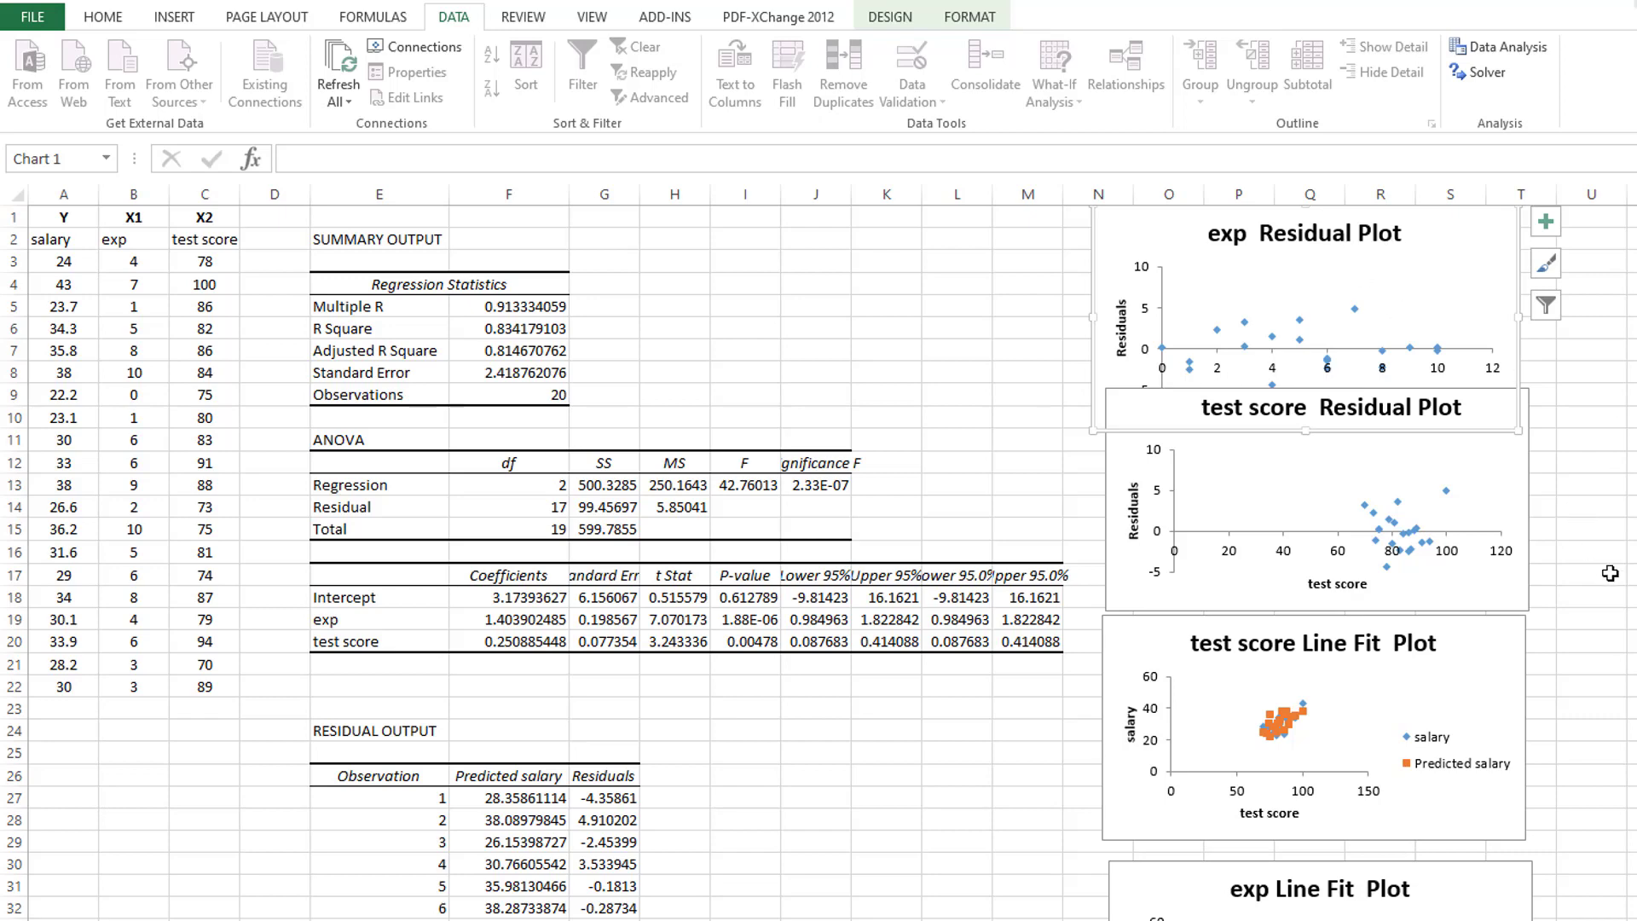
Shift the two line fit plots and the test score residual plot down so the stacked charts no longer overlap
left_click_drag(1140, 879, 1129, 904)
left_click_drag(1153, 641, 1149, 689)
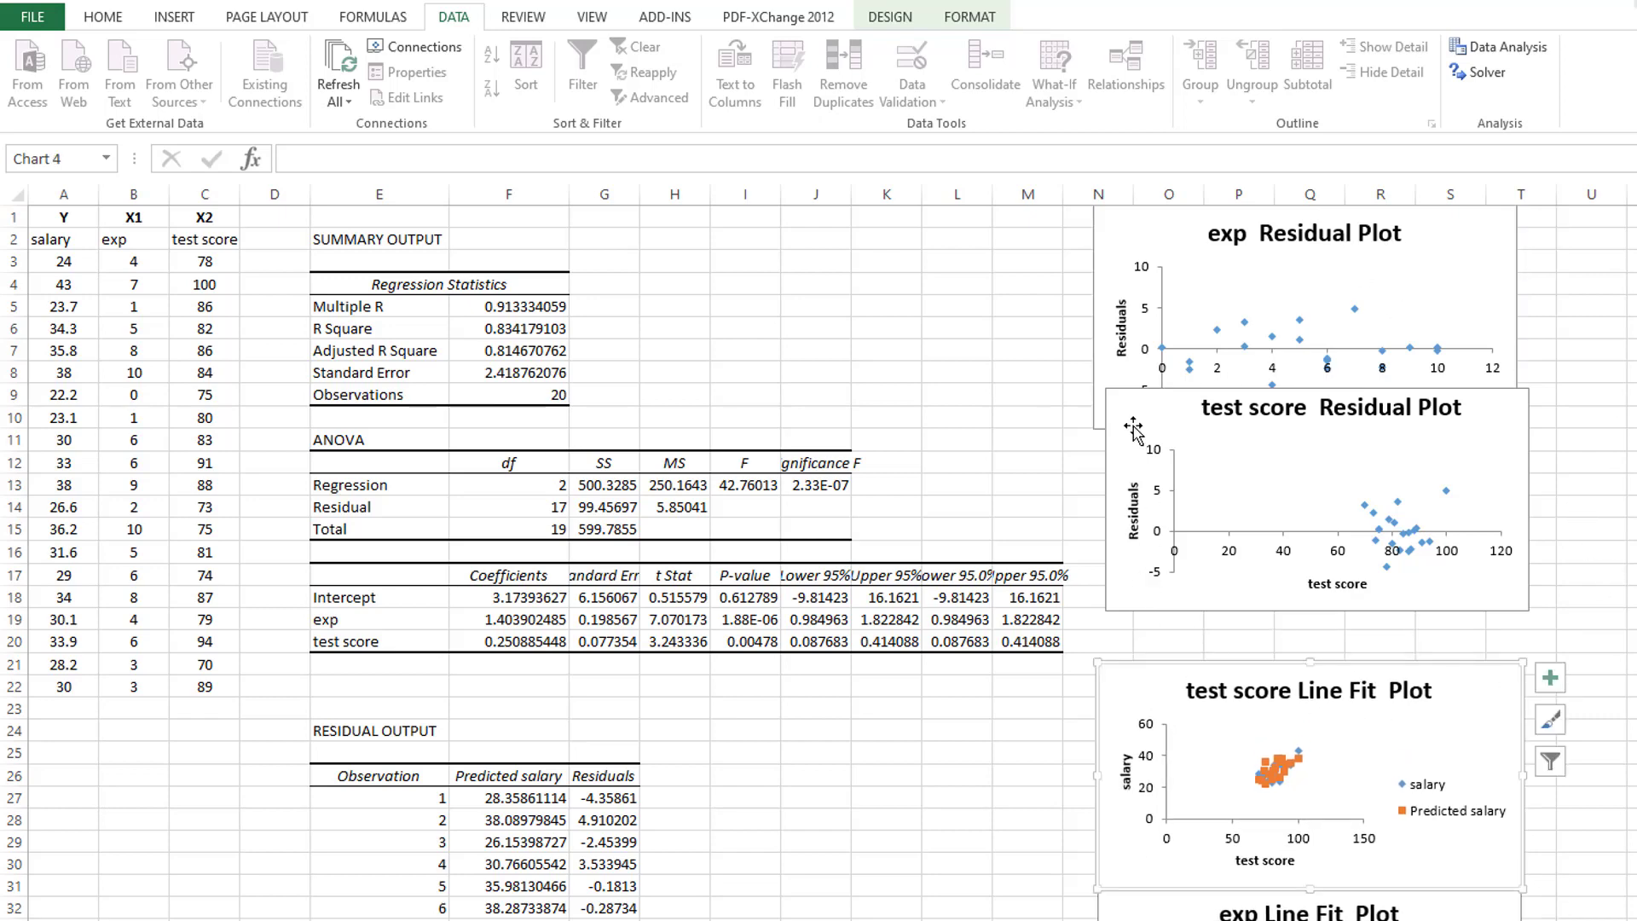
left_click(1129, 464)
mouse_move(1128, 464)
left_mouse_down()
mouse_move(1123, 520)
mouse_move(1117, 509)
left_mouse_up()
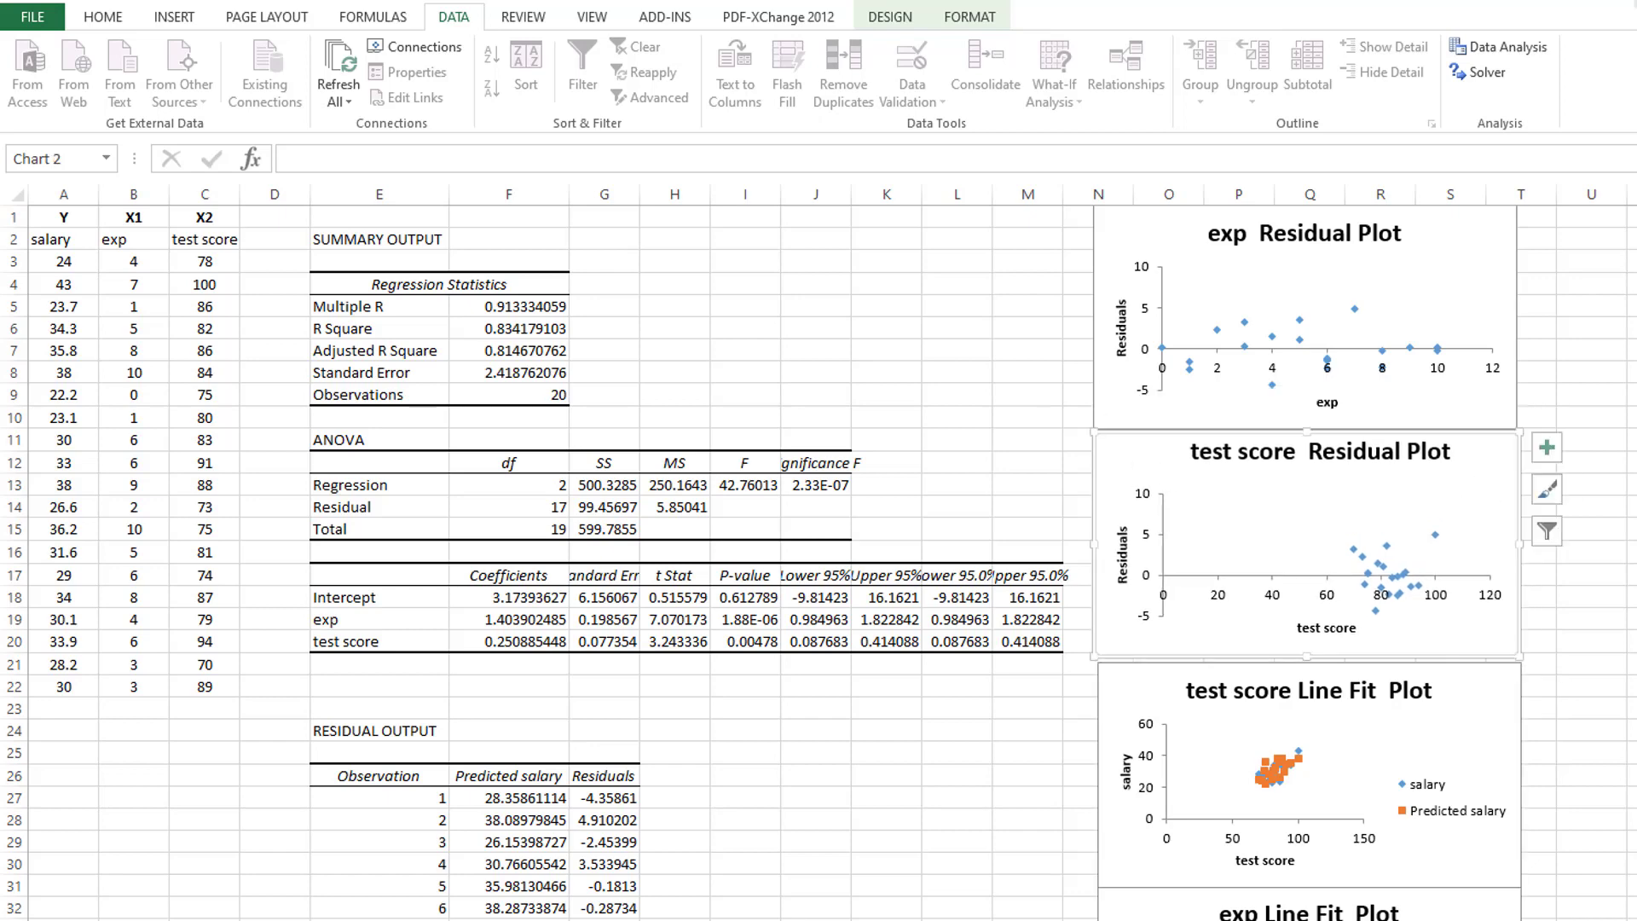
scroll(819, 563, "down", 1)
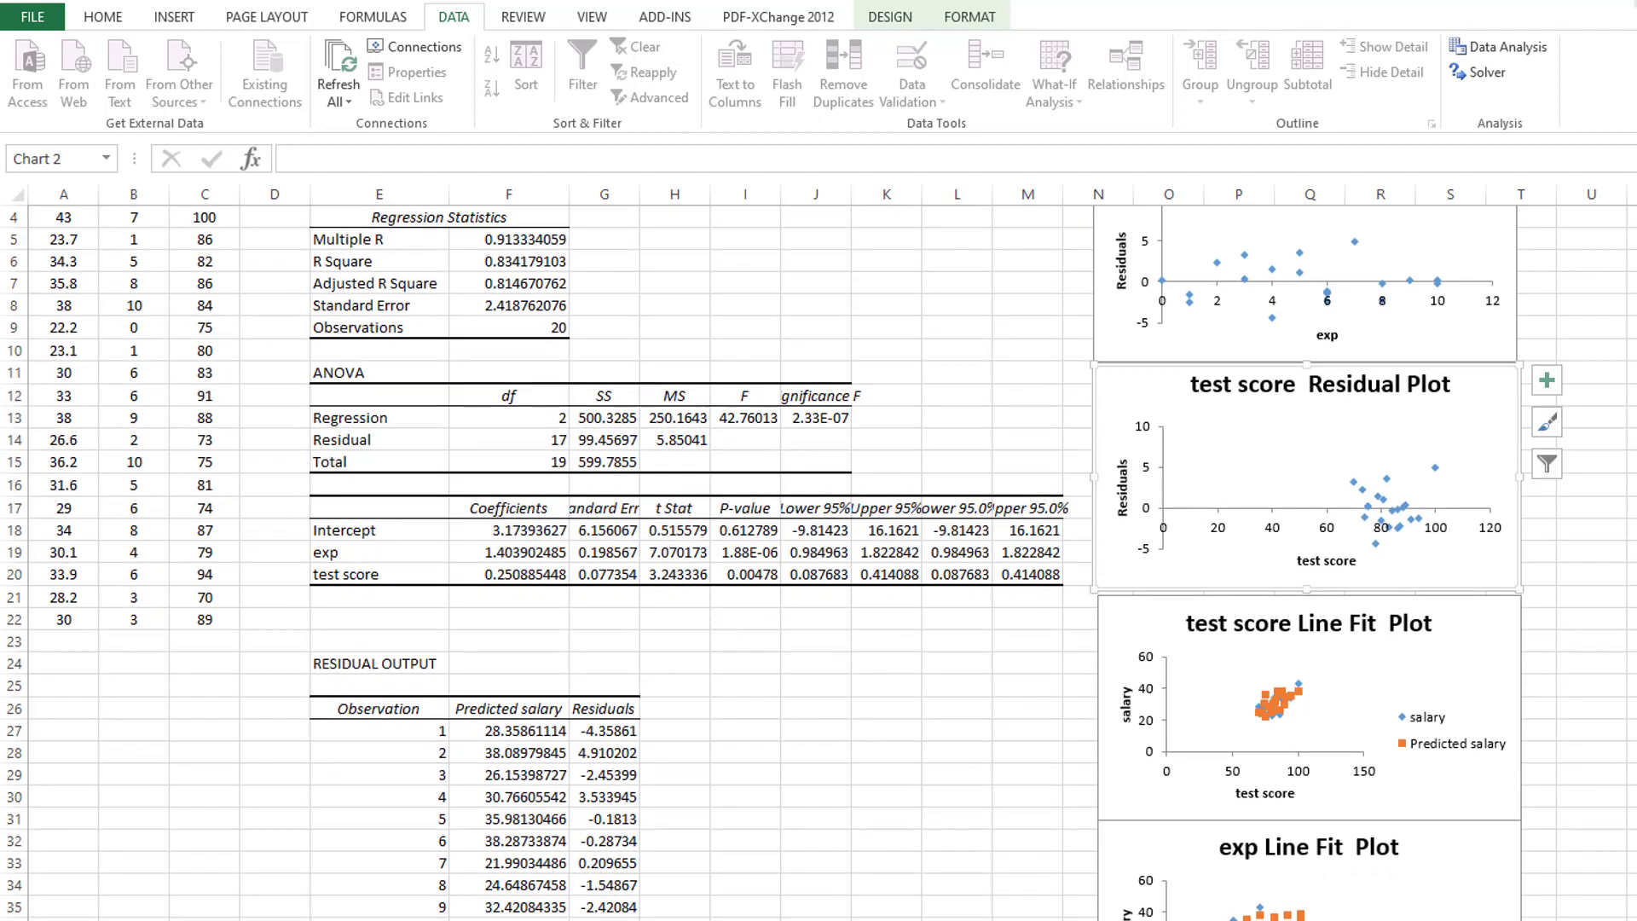
key("Escape")
scroll(841, 604, "up", 1)
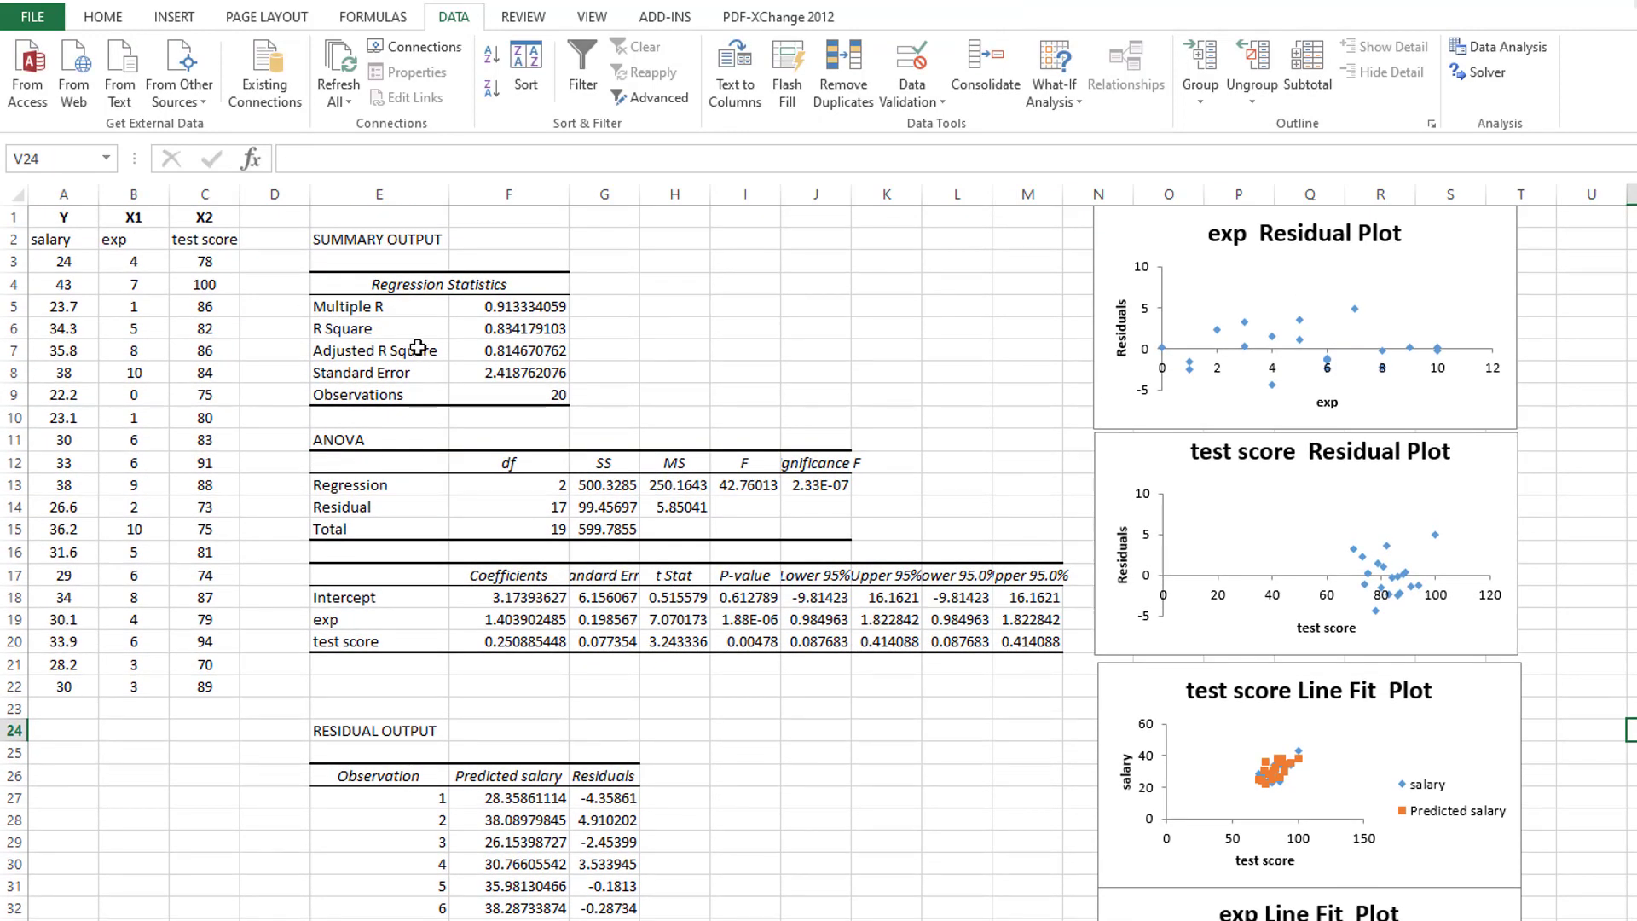
Examine the Multiple R and R Square values in the regression statistics
left_click(519, 307)
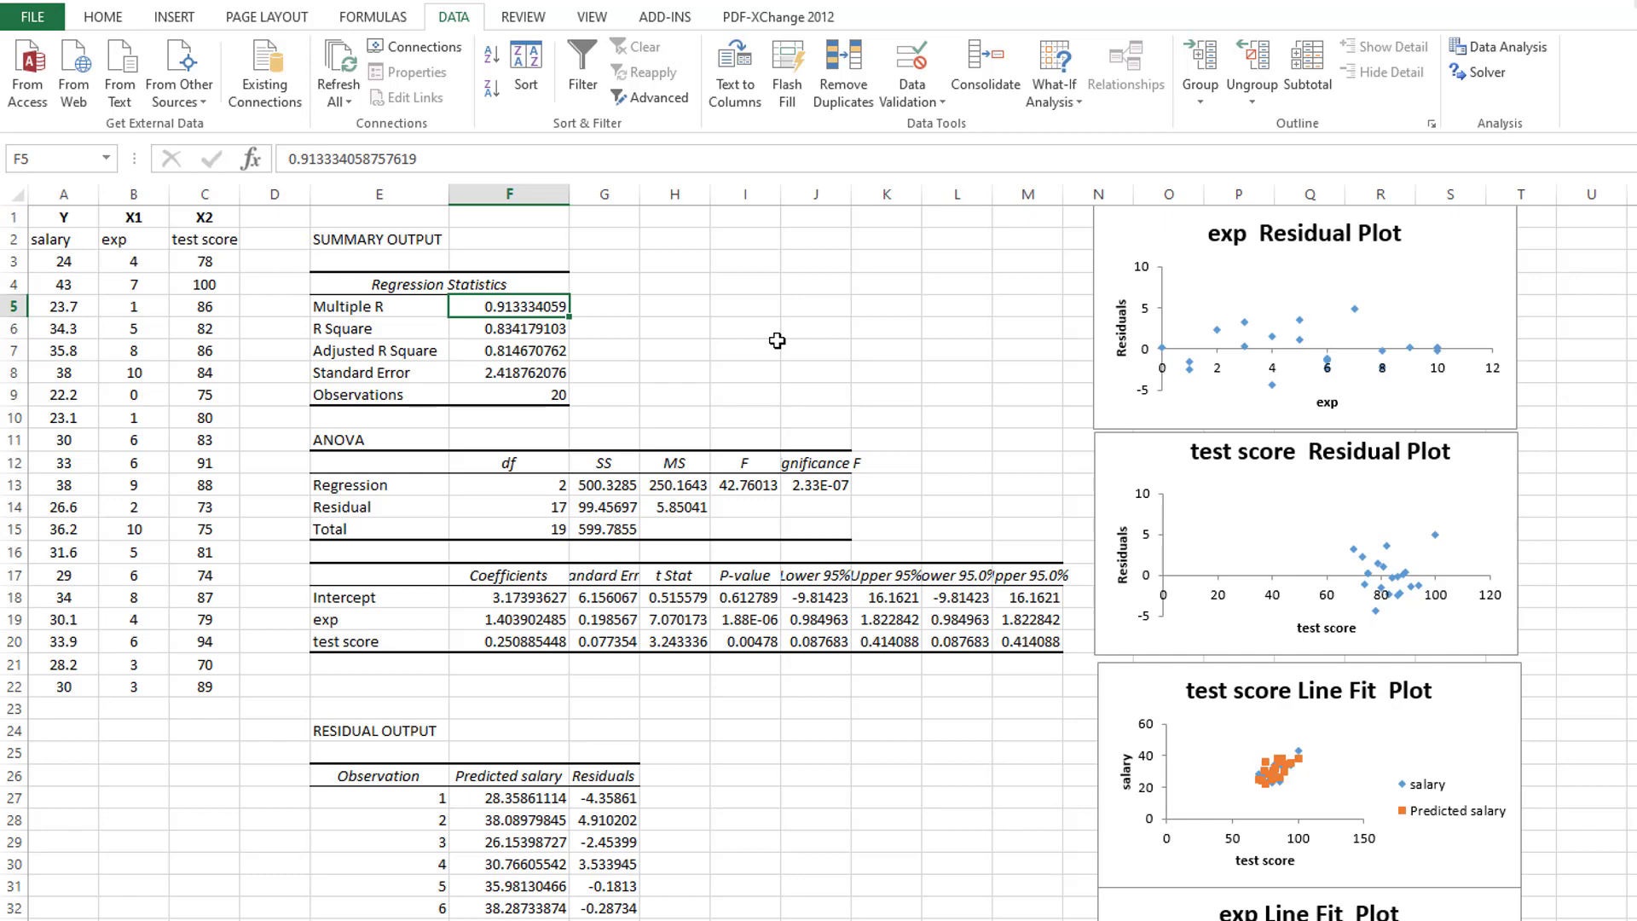
left_click(528, 326)
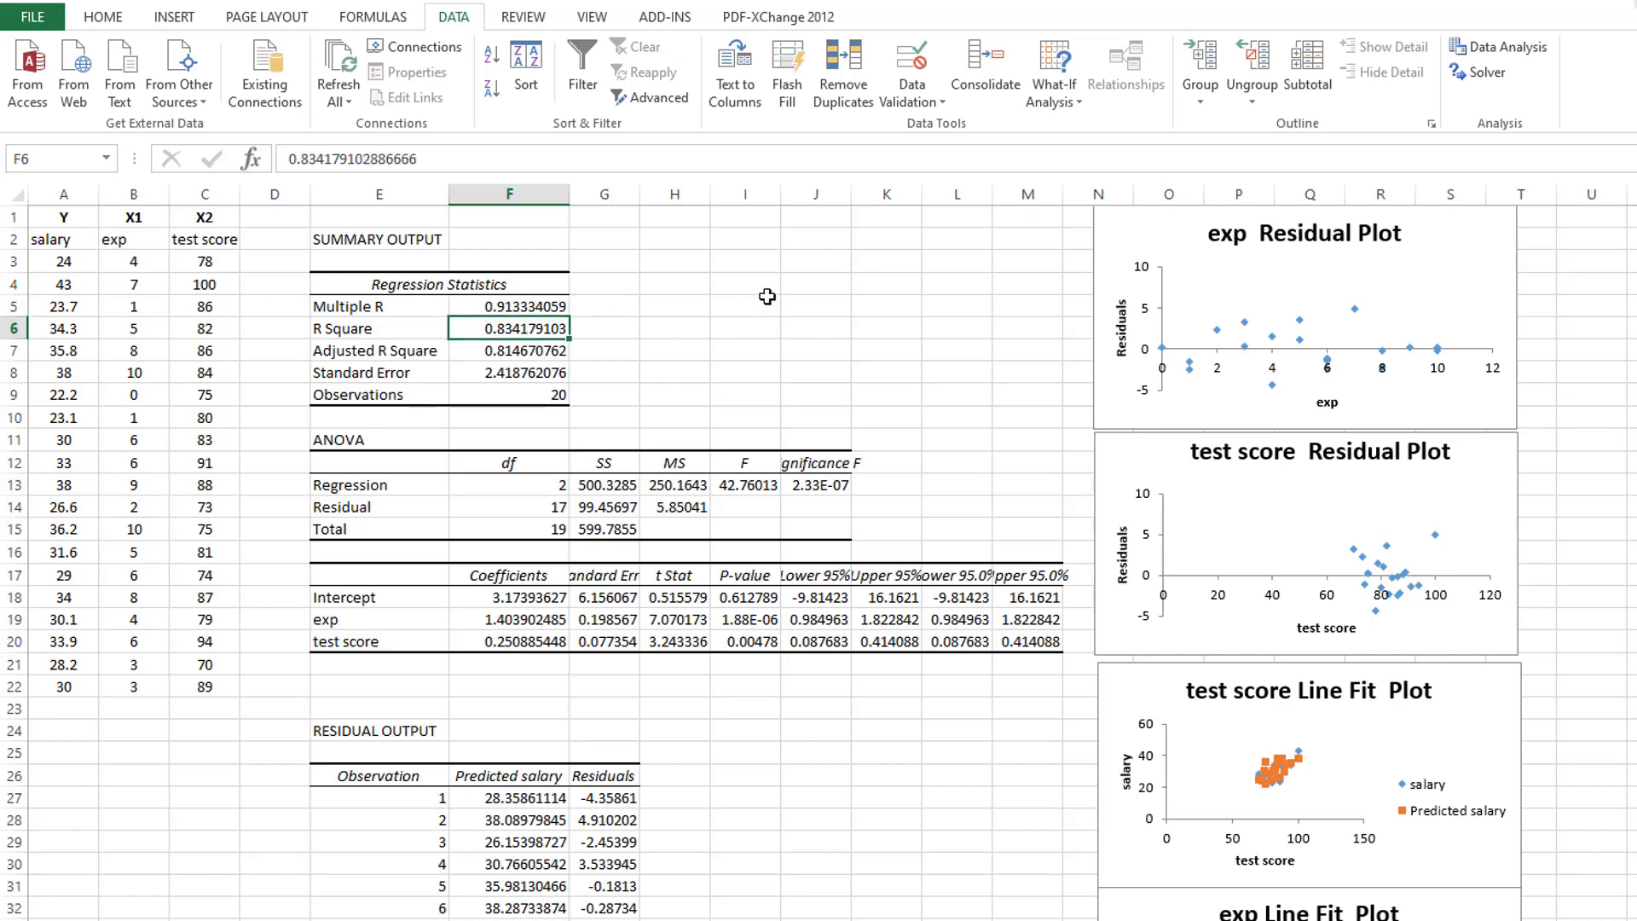